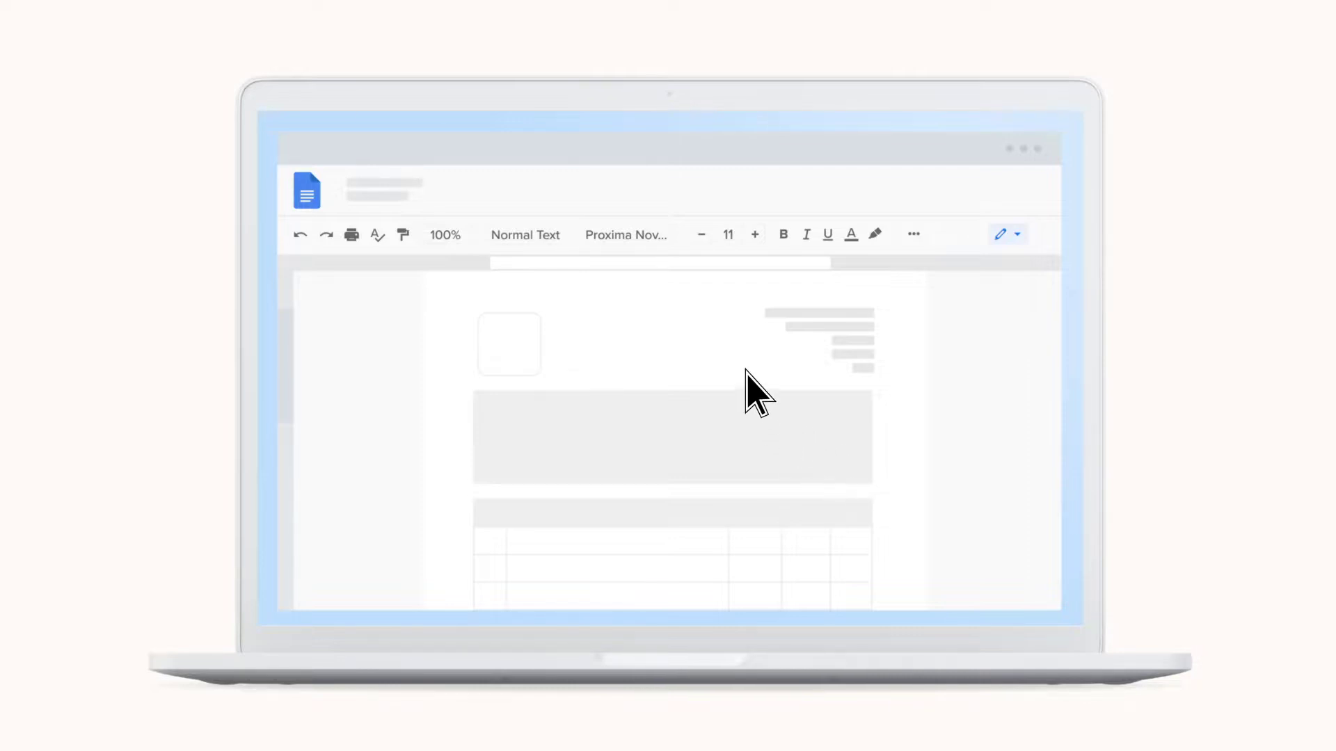
left_click(783, 235)
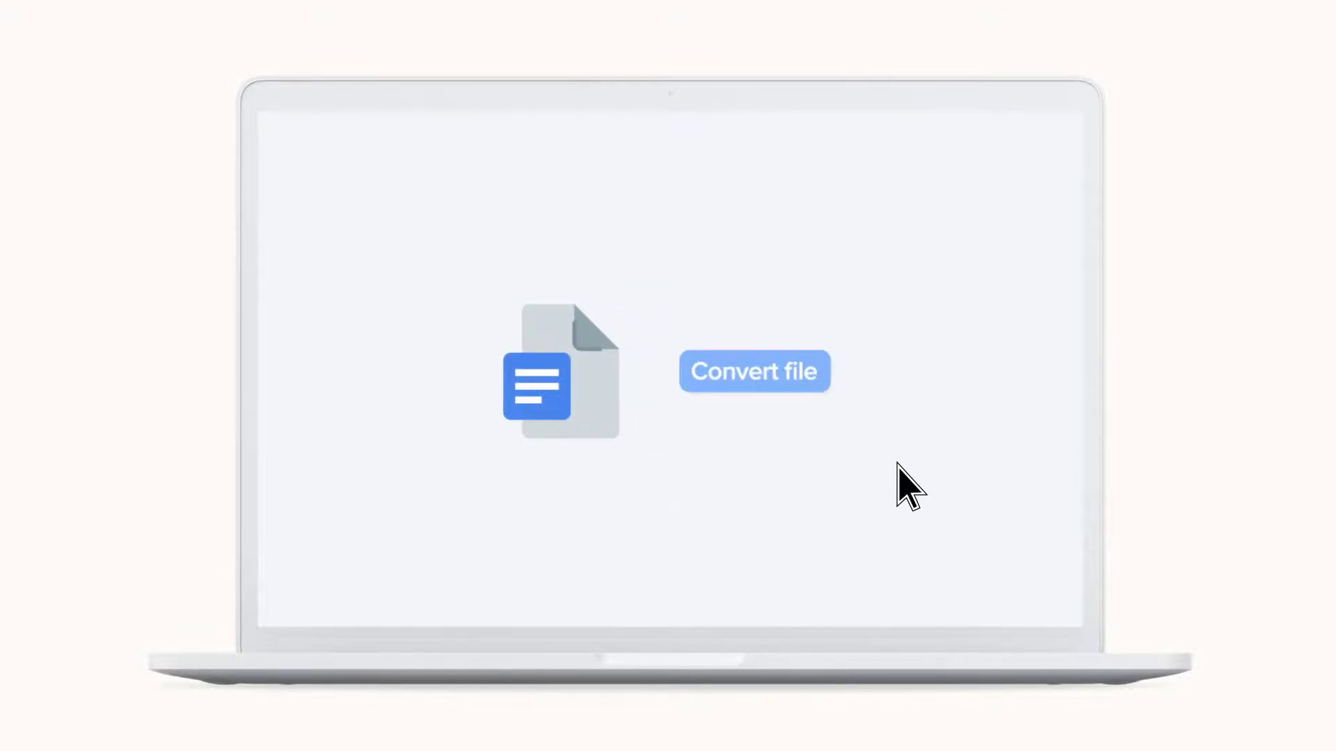
left_click(775, 374)
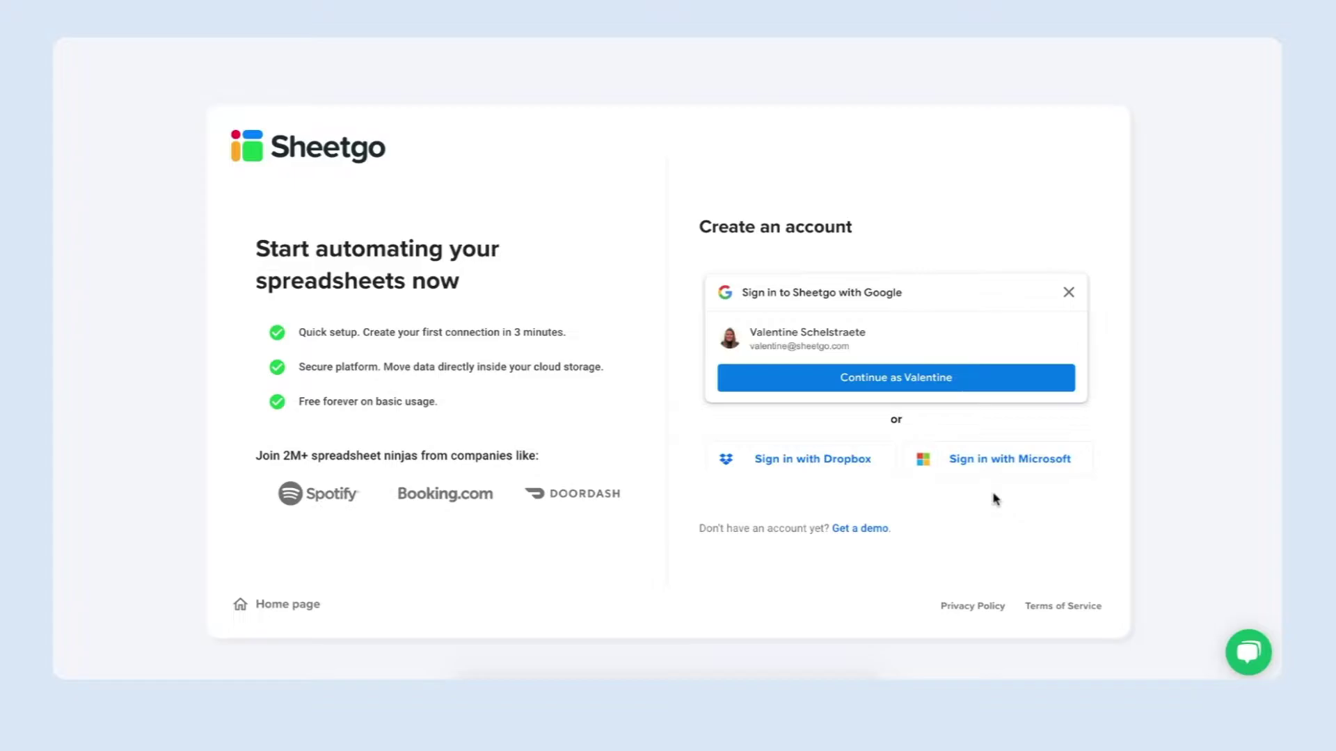
Step: Sign in to Sheetgo with the Google account
left_click(866, 372)
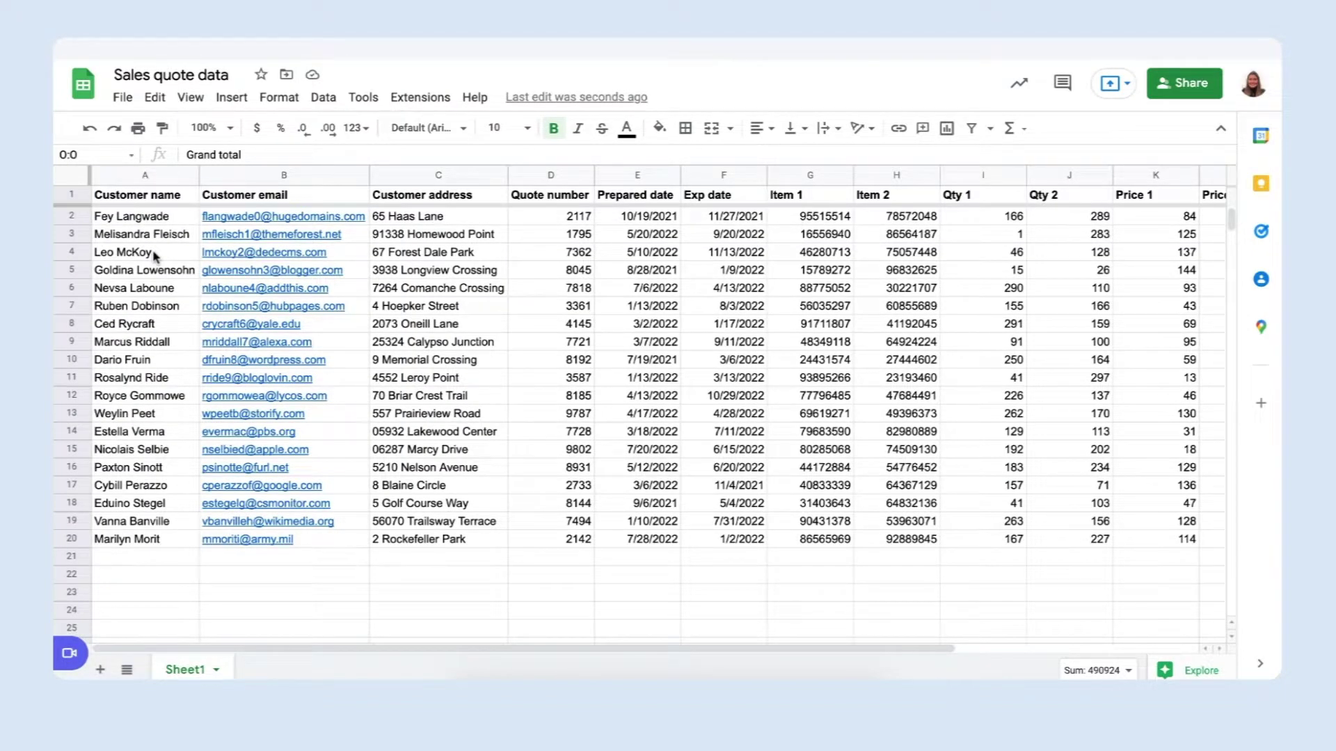
Step: In the Sales quote data spreadsheet, examine how customer rows and the name, address, item, quantity and price columns are organised
left_click(74, 252)
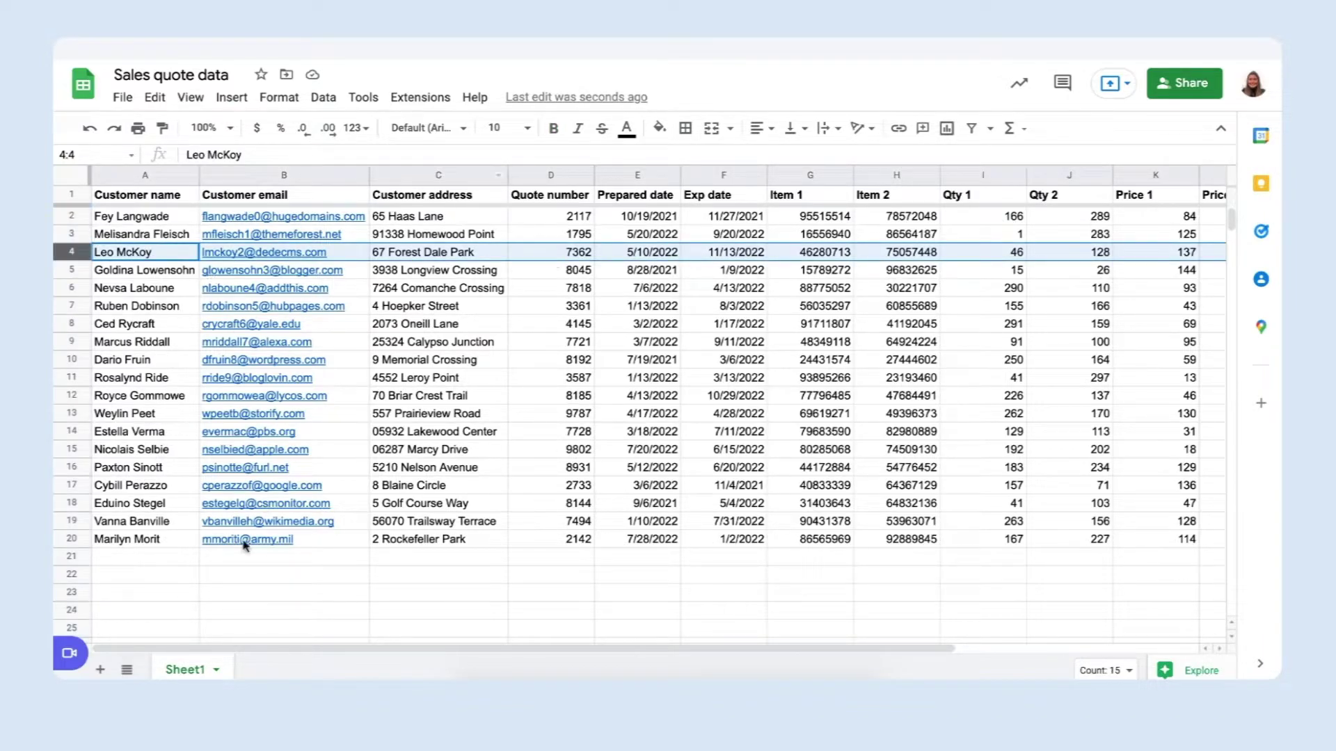
mouse_move(360, 349)
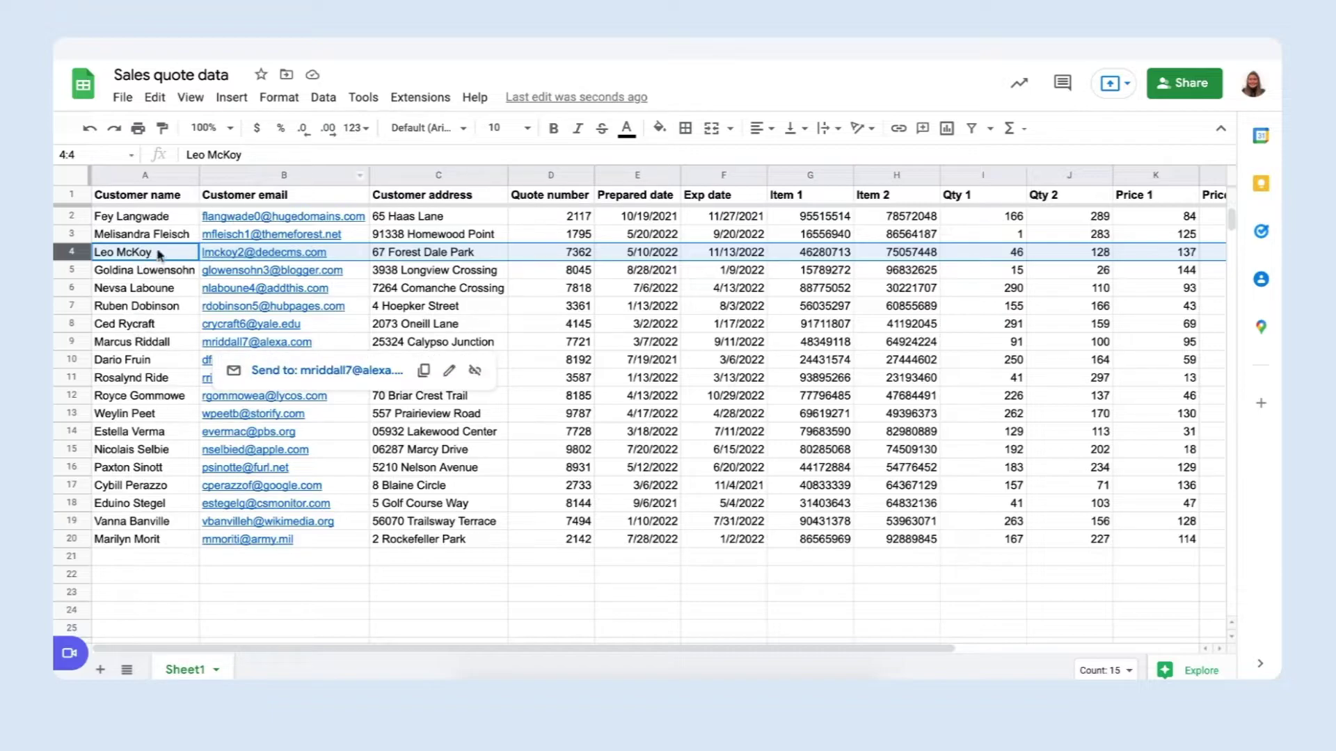
left_click(157, 176)
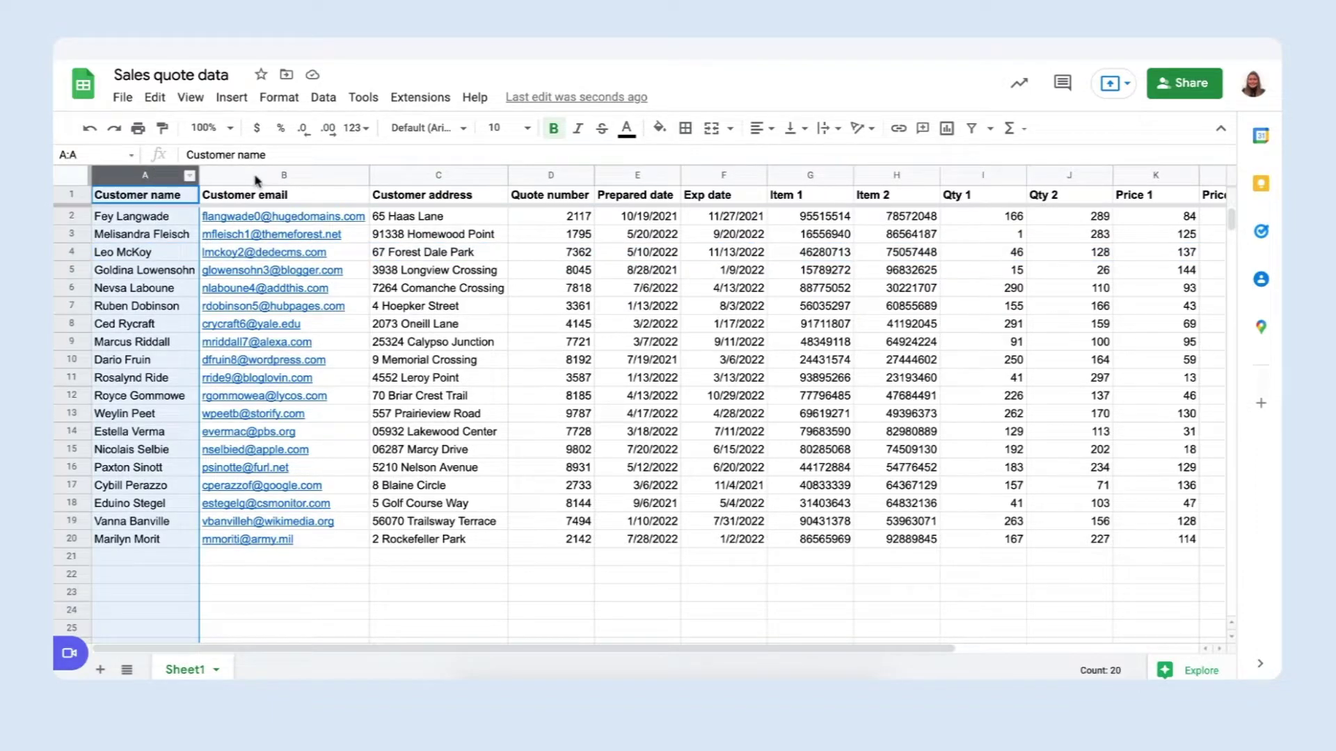
left_click(439, 177)
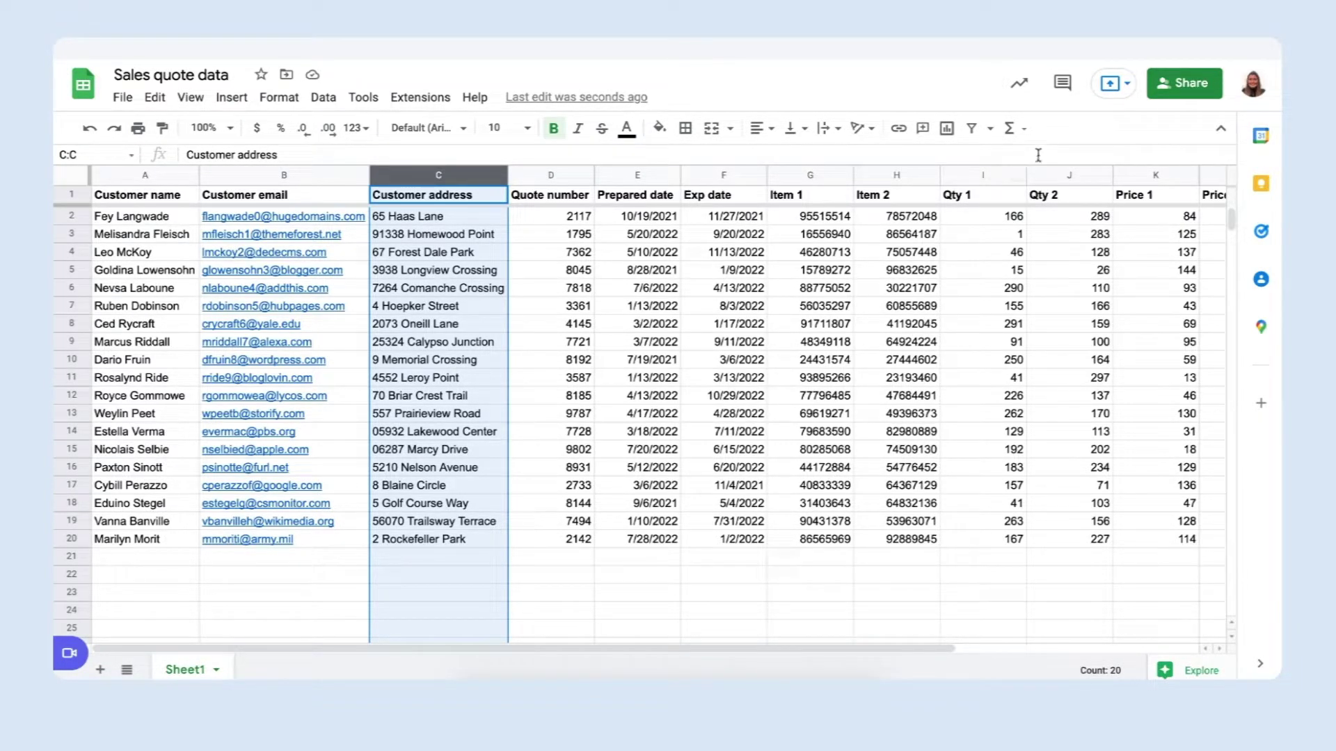
left_click_drag(1214, 174, 857, 156)
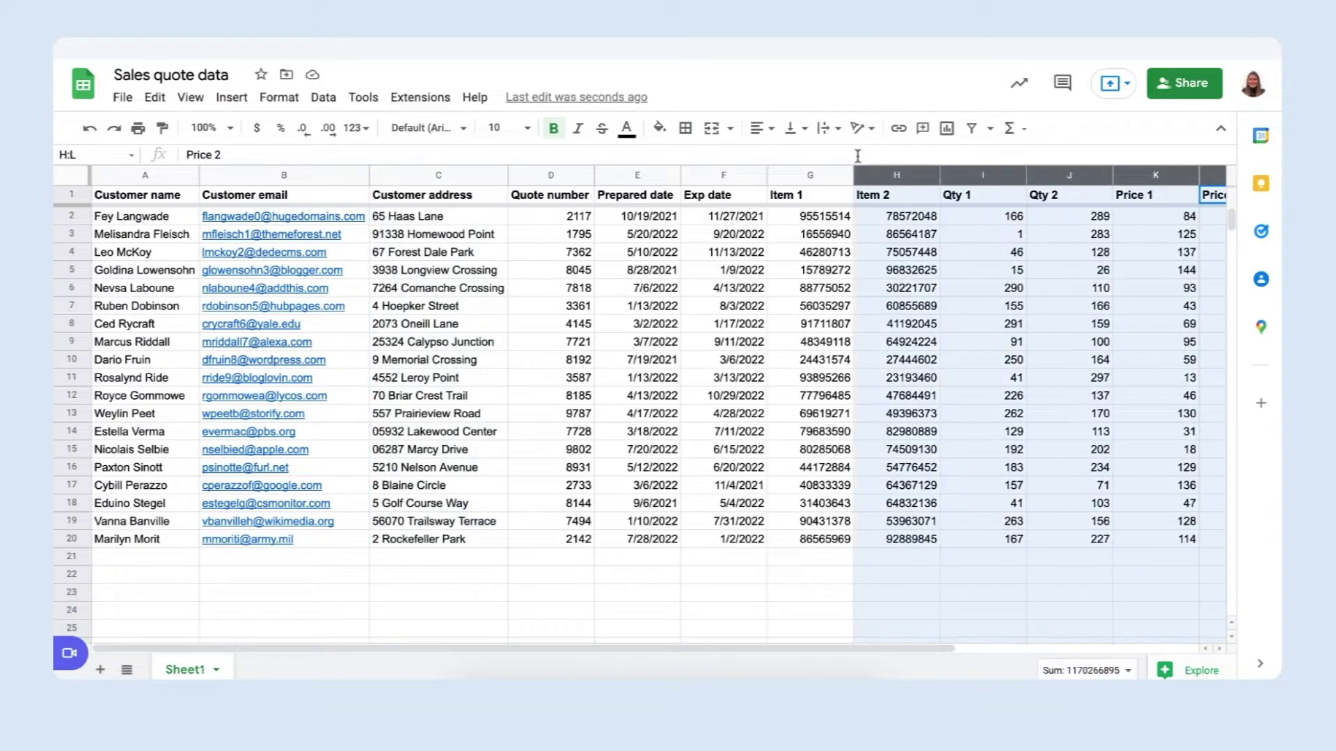
left_click(897, 252)
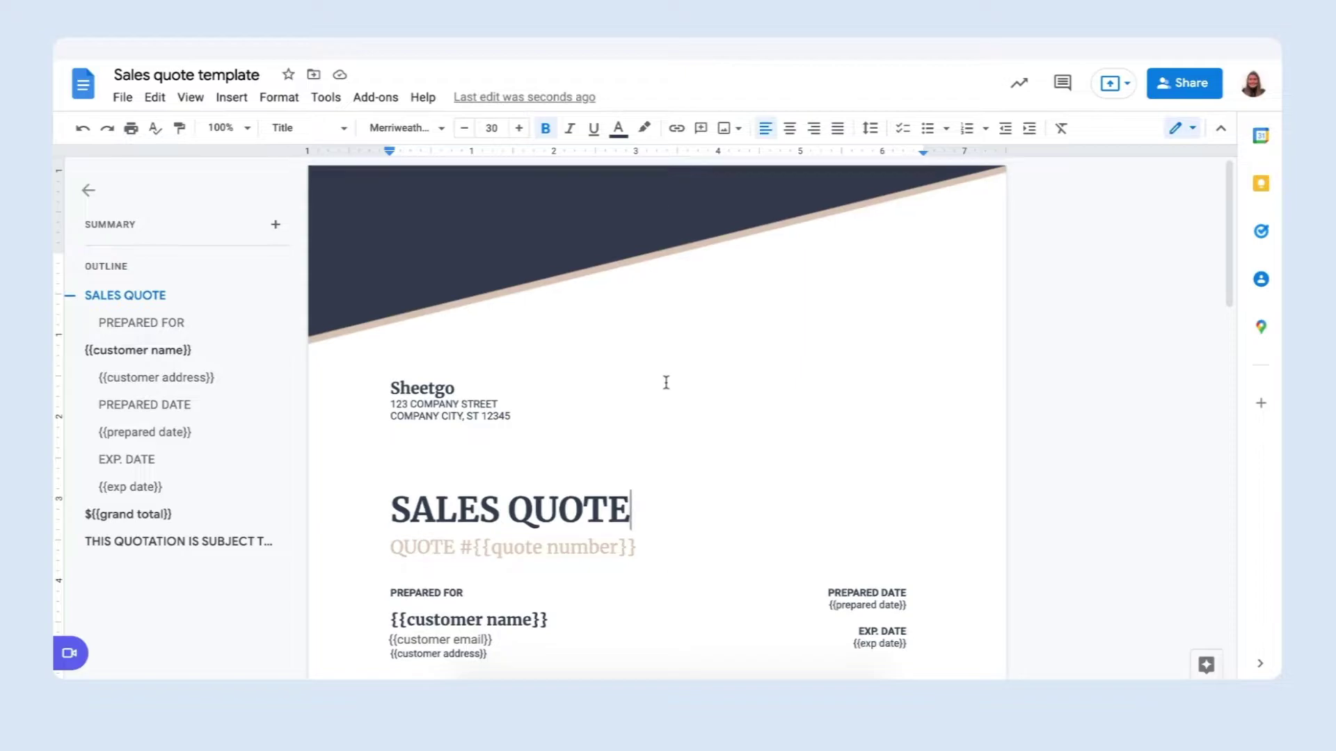
Step: In the Sales quote template document, look over the quote heading, customer details and item table layout
scroll(665, 383, "down", 3)
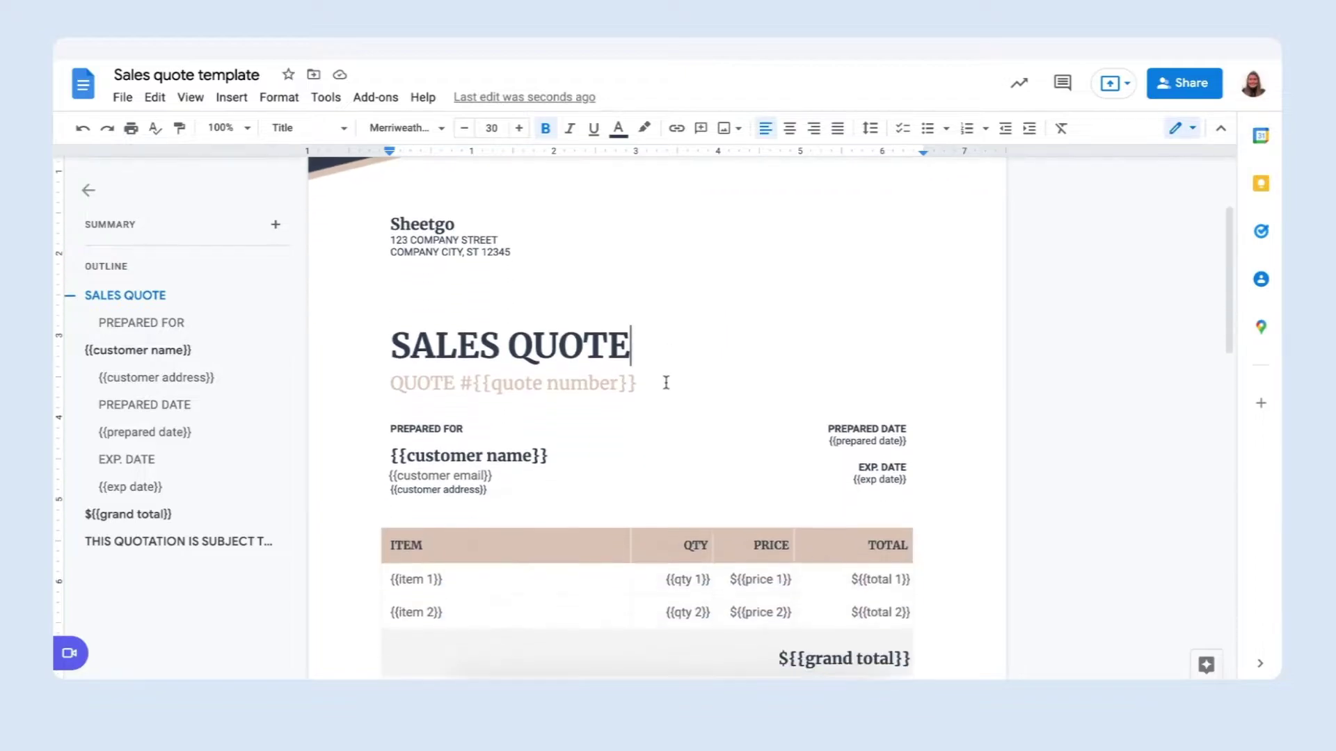
scroll(666, 383, "up", 1)
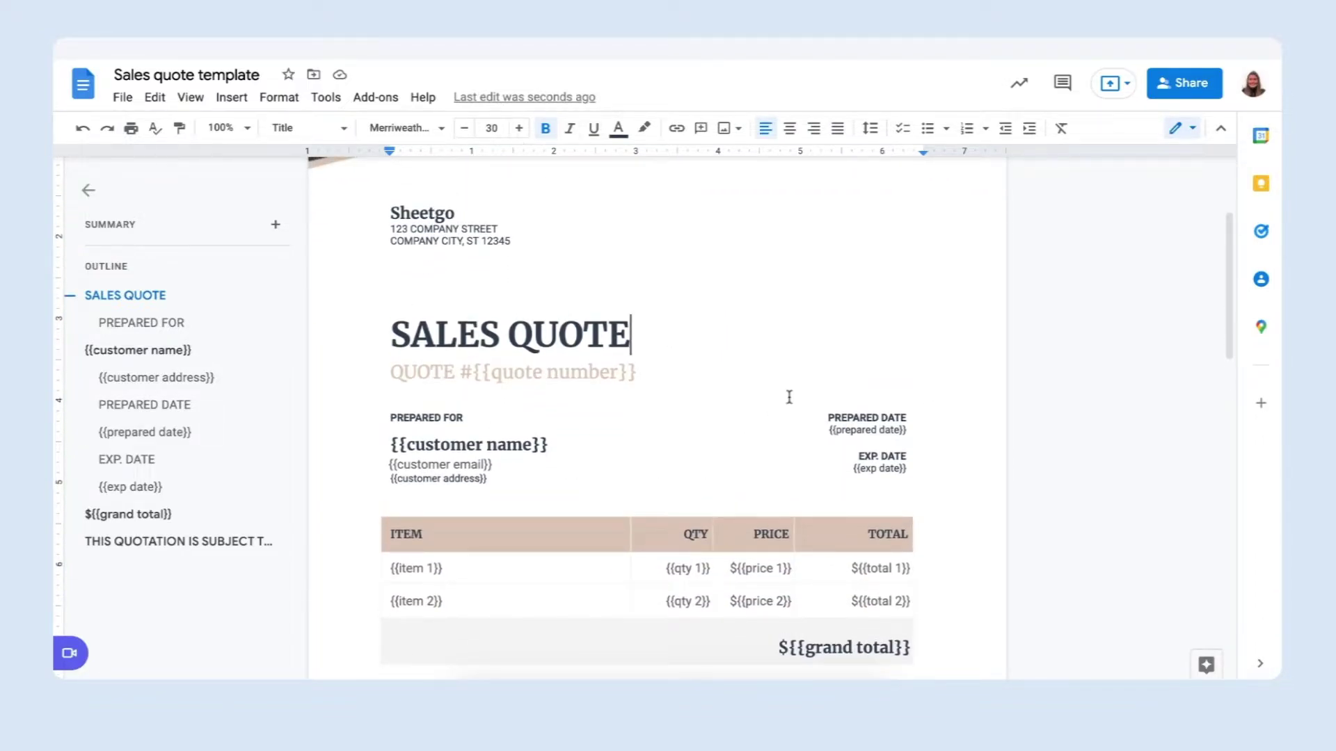
key("Up")
scroll(435, 256, "down", 1)
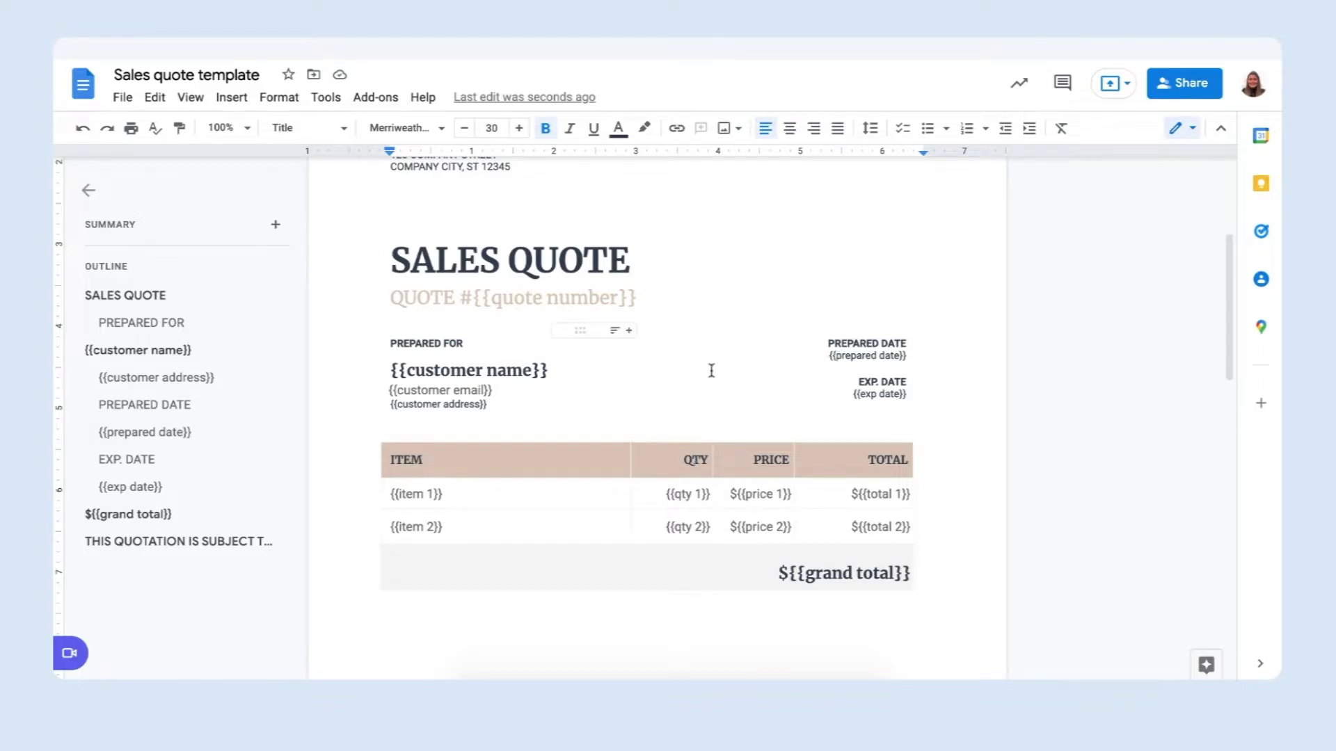
scroll(745, 226, "up", 1)
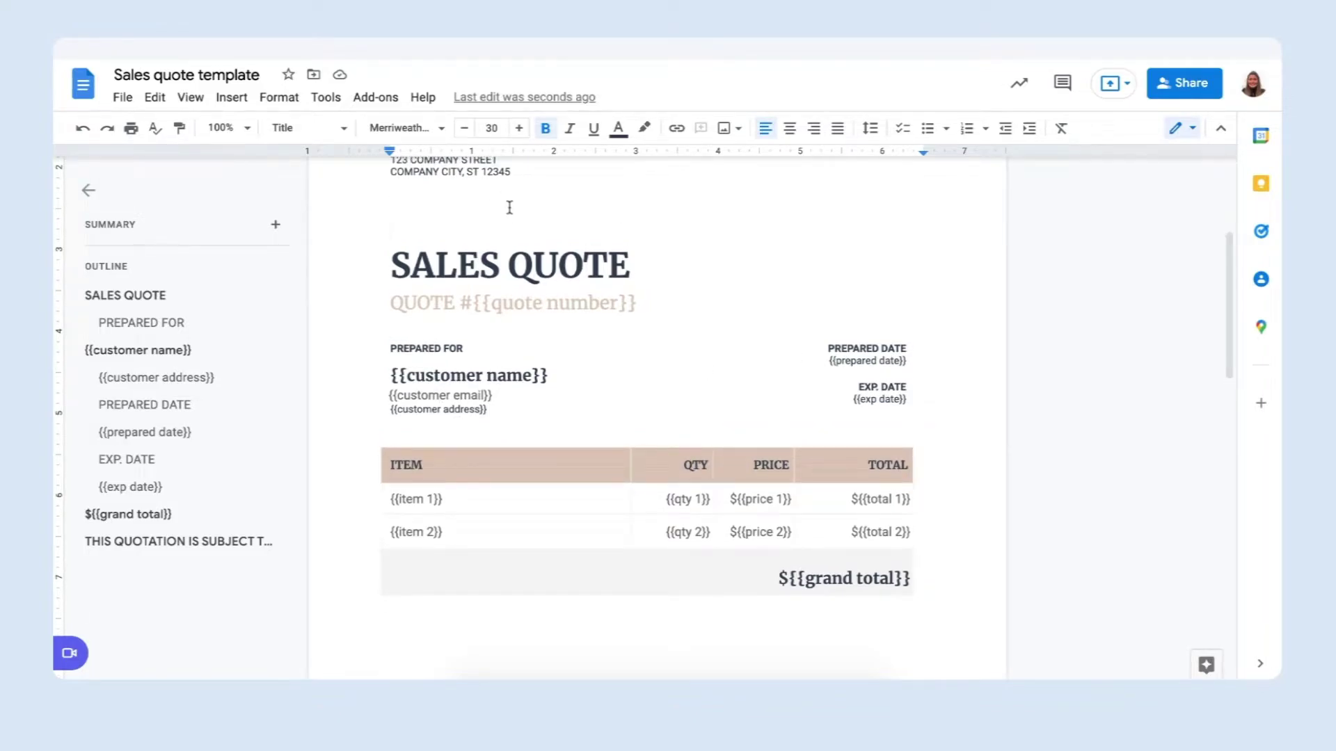
Step: Compare the template's quote number, customer, date and price placeholders in double curly braces with the column headers of Sales quote data
mouse_move(473, 307)
left_mouse_down()
mouse_move(643, 307)
mouse_move(492, 303)
left_mouse_up()
left_click(620, 303)
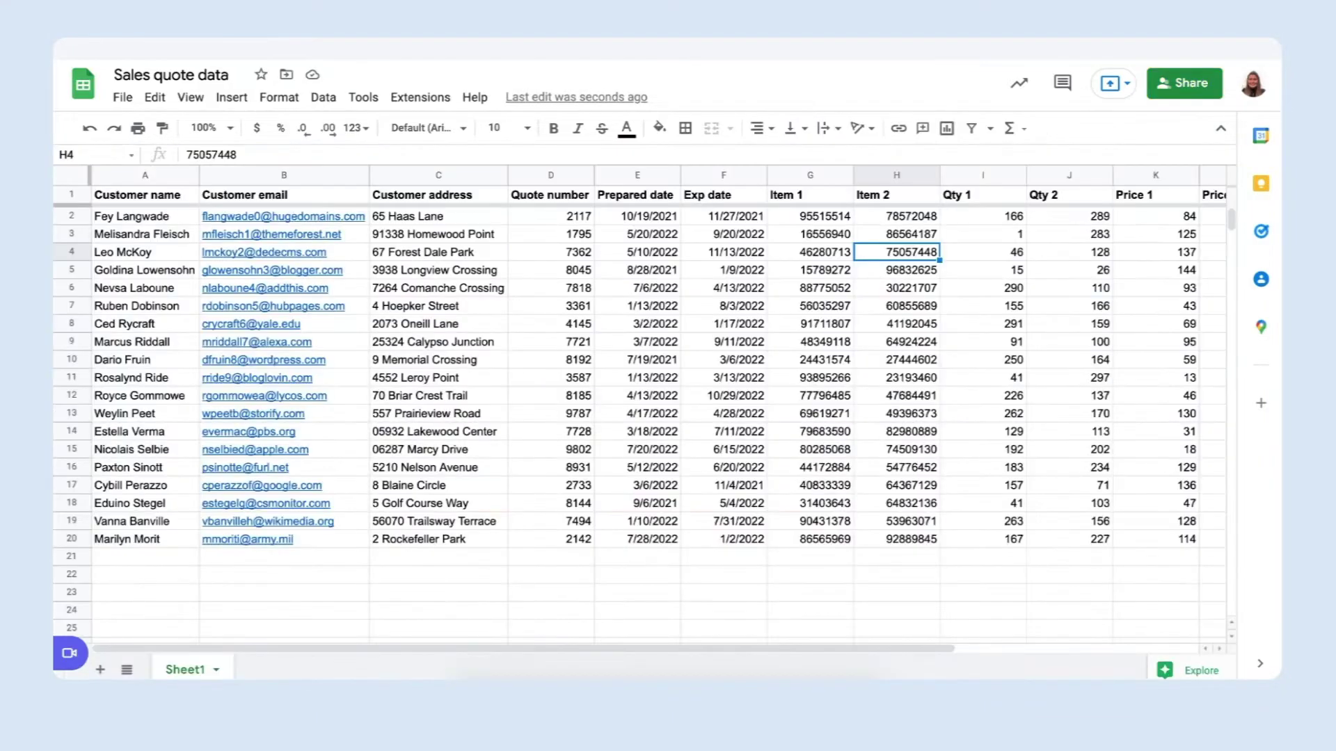
left_click(174, 198)
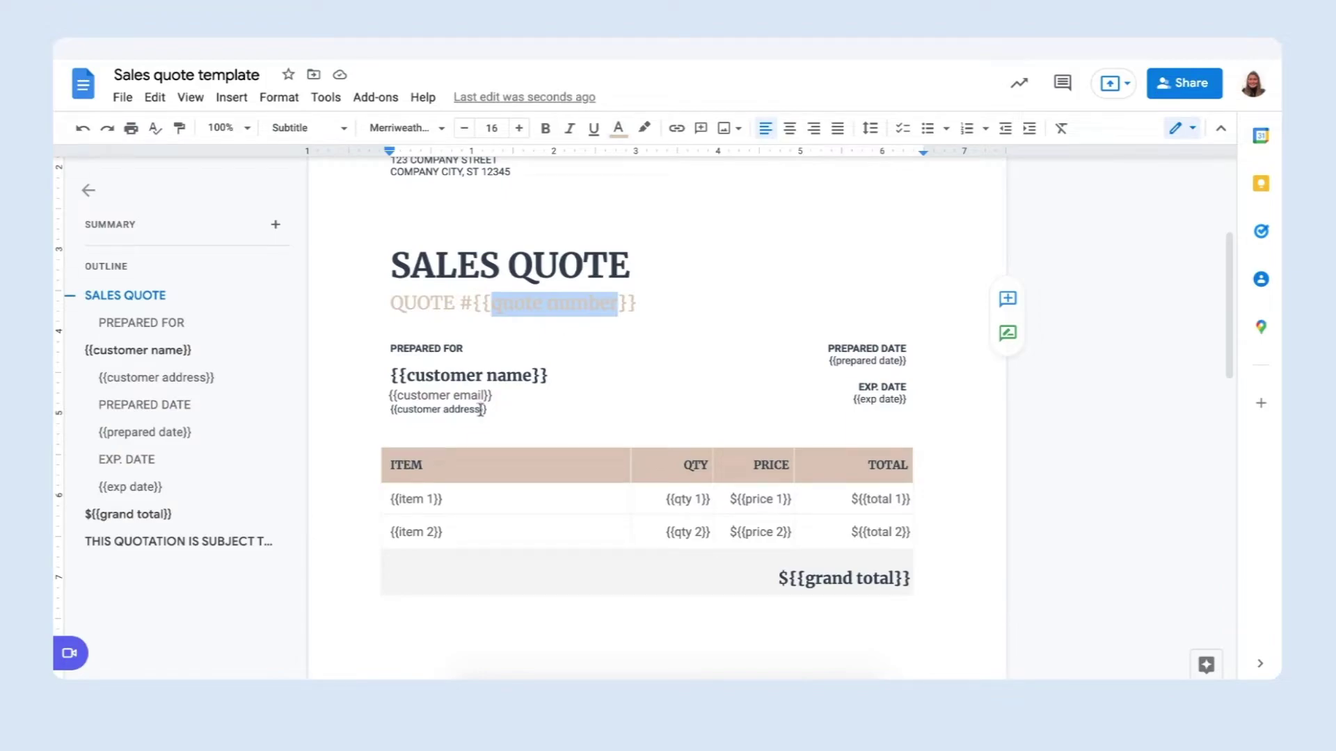
left_click_drag(407, 376, 523, 376)
double_click(418, 395)
left_click(432, 409)
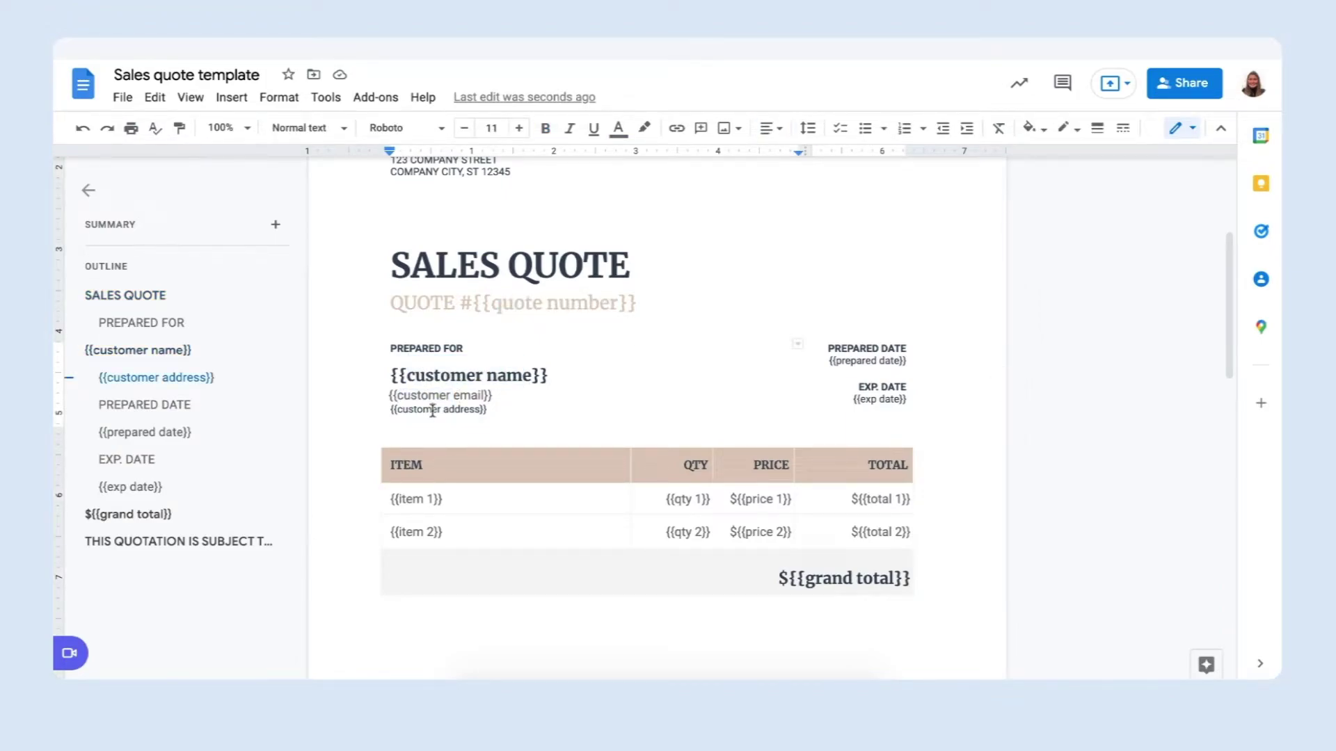
left_click(867, 361)
left_click(747, 501)
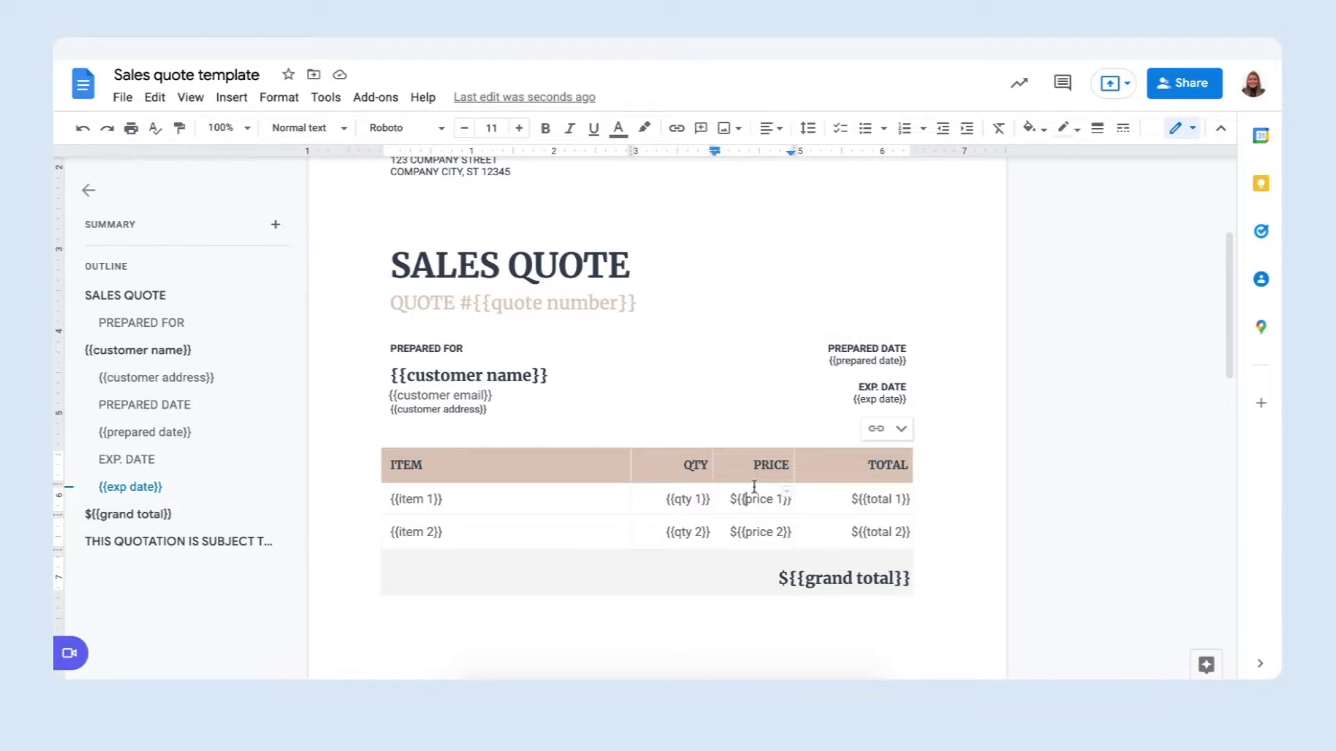
scroll(751, 483, "down", 2)
scroll(695, 418, "up", 3)
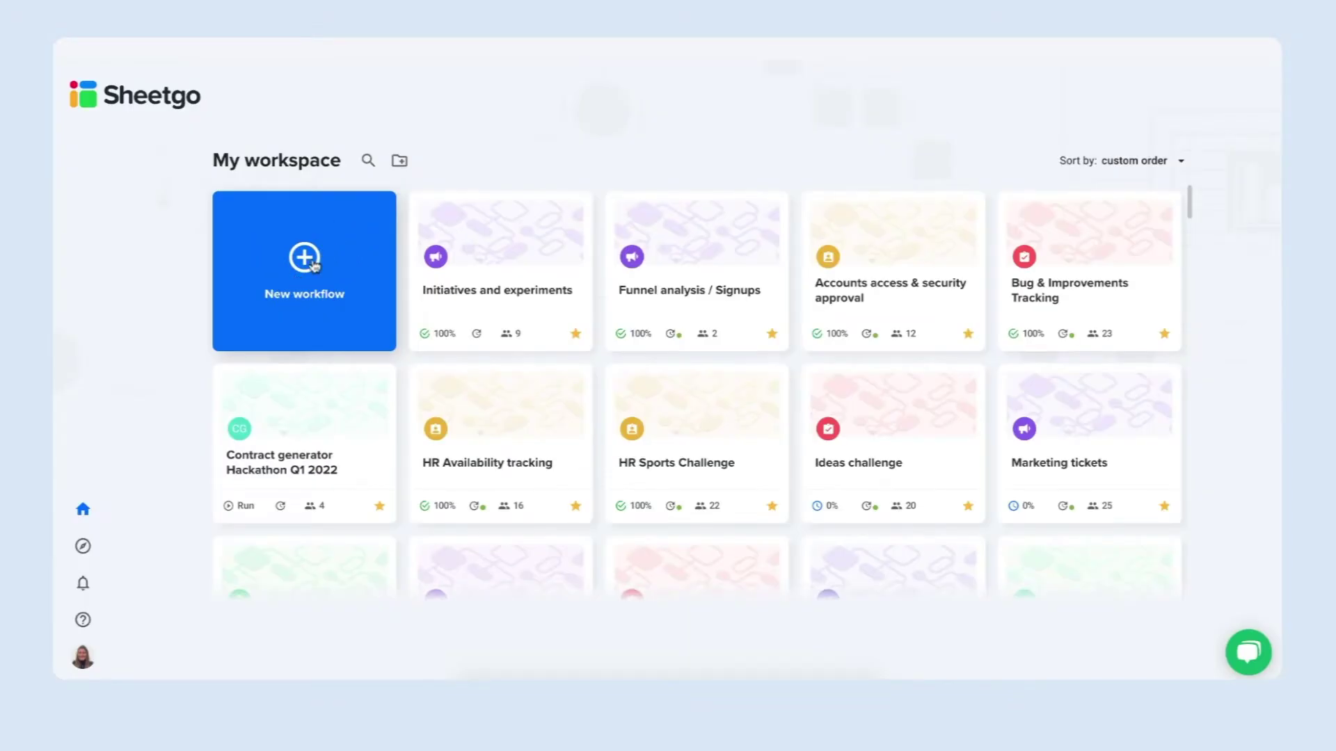
Step: In Sheetgo, start a new workflow from a new connection with a single spreadsheet file as its source
left_click(312, 264)
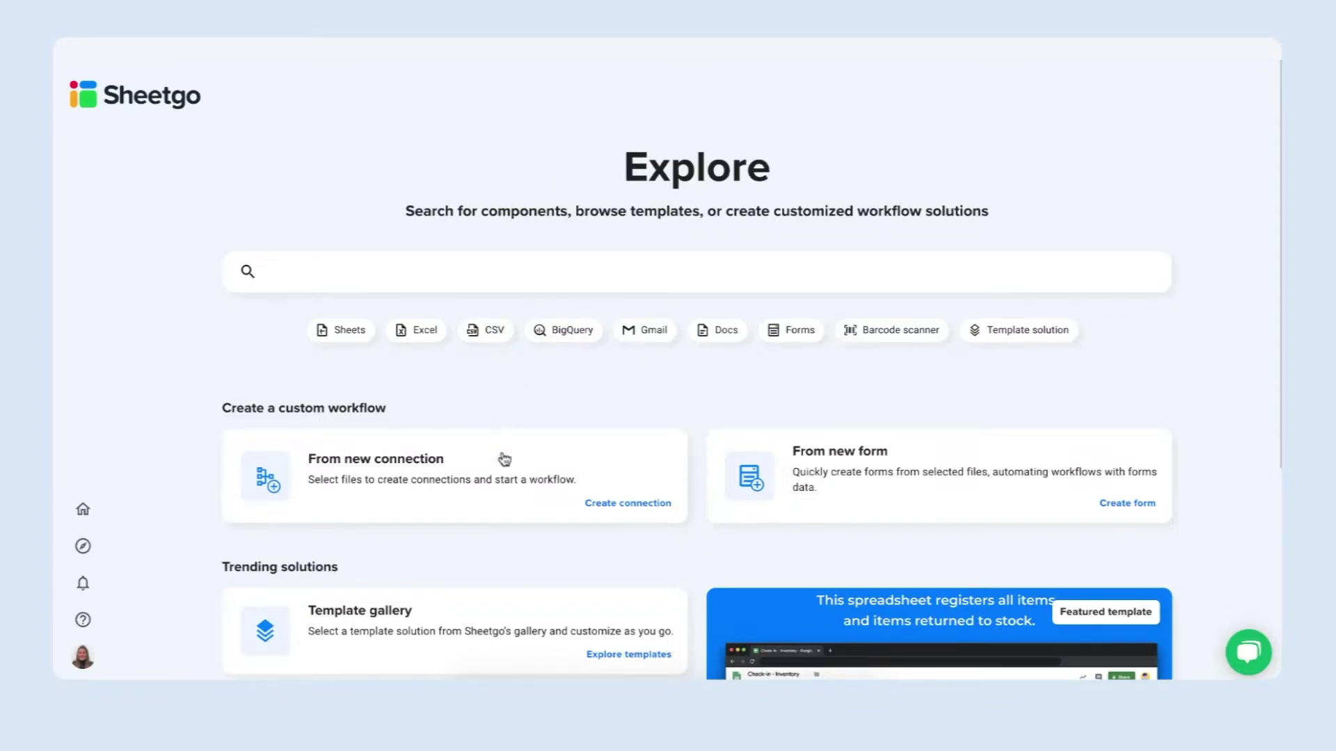
left_click(621, 505)
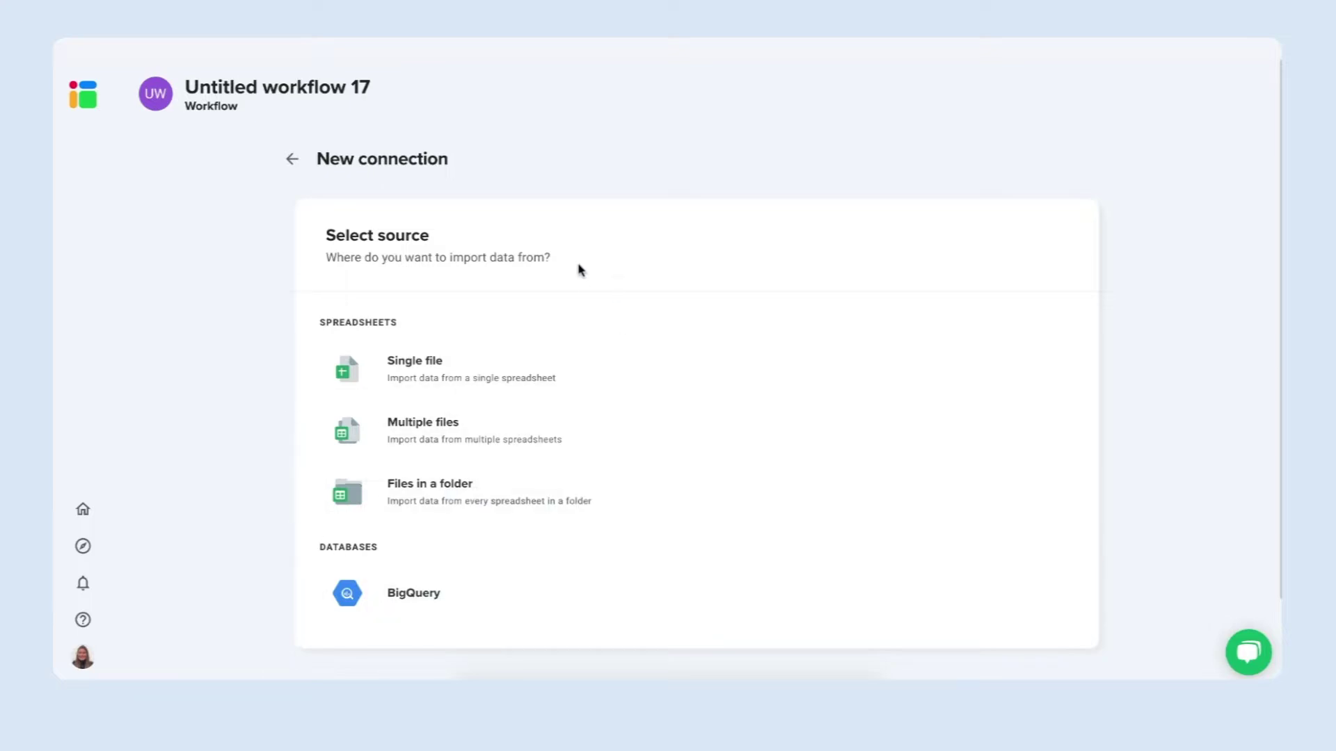
left_click(443, 377)
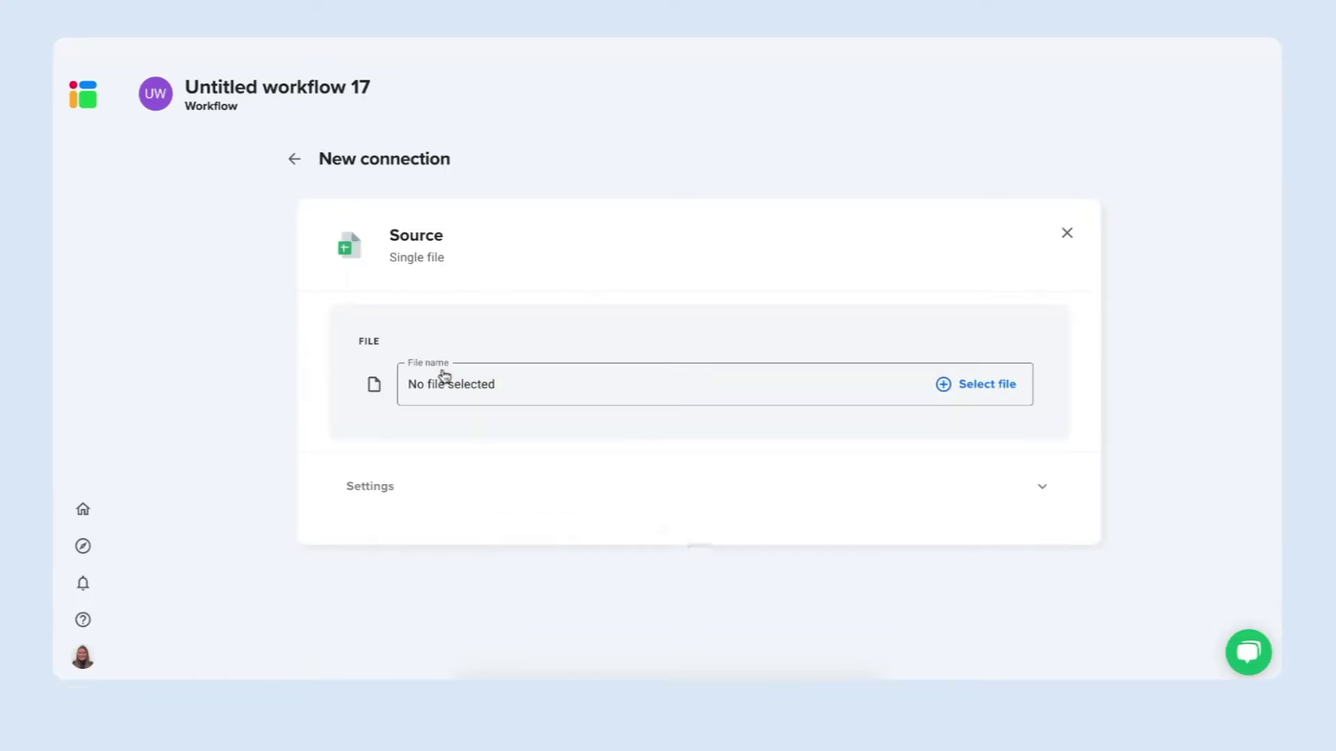
Step: Set the source to the Sales quote data file from Google Drive with its Sheet1 tab, and continue to the following step
left_click(977, 381)
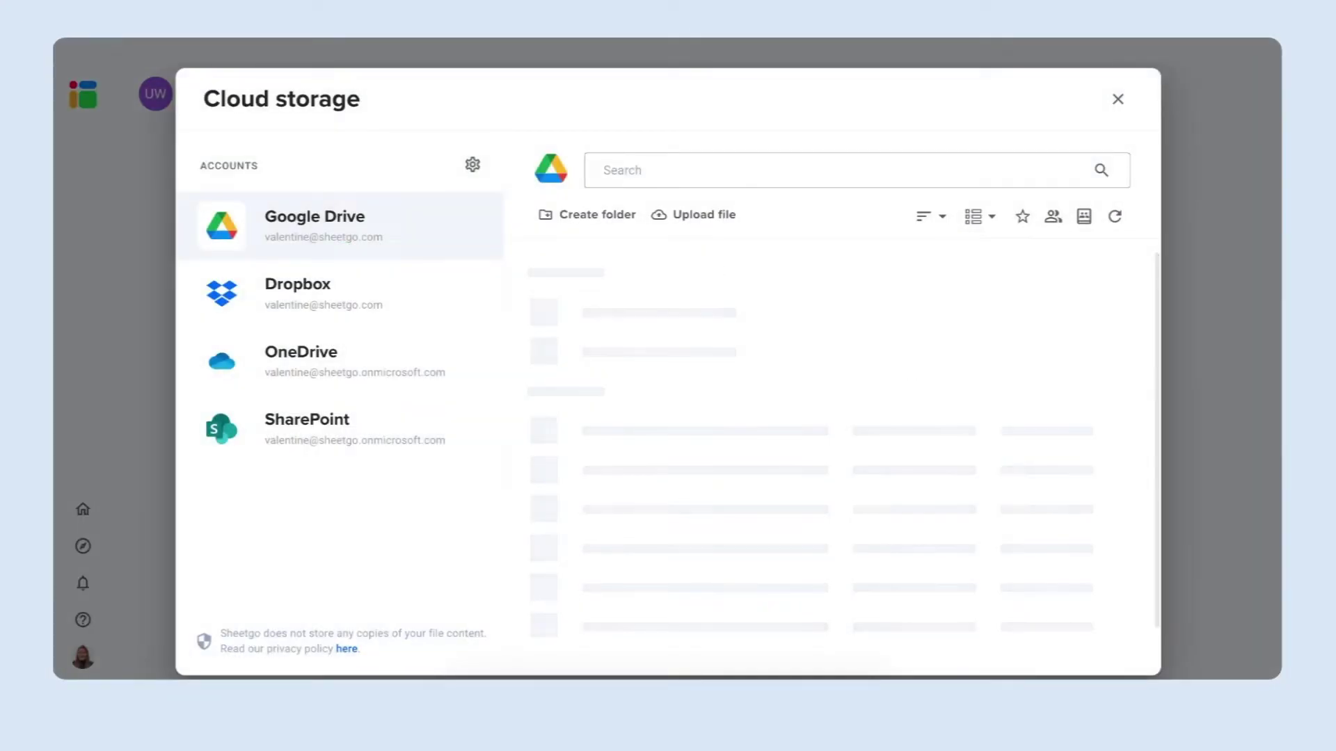
type("Sales quot")
double_click(724, 275)
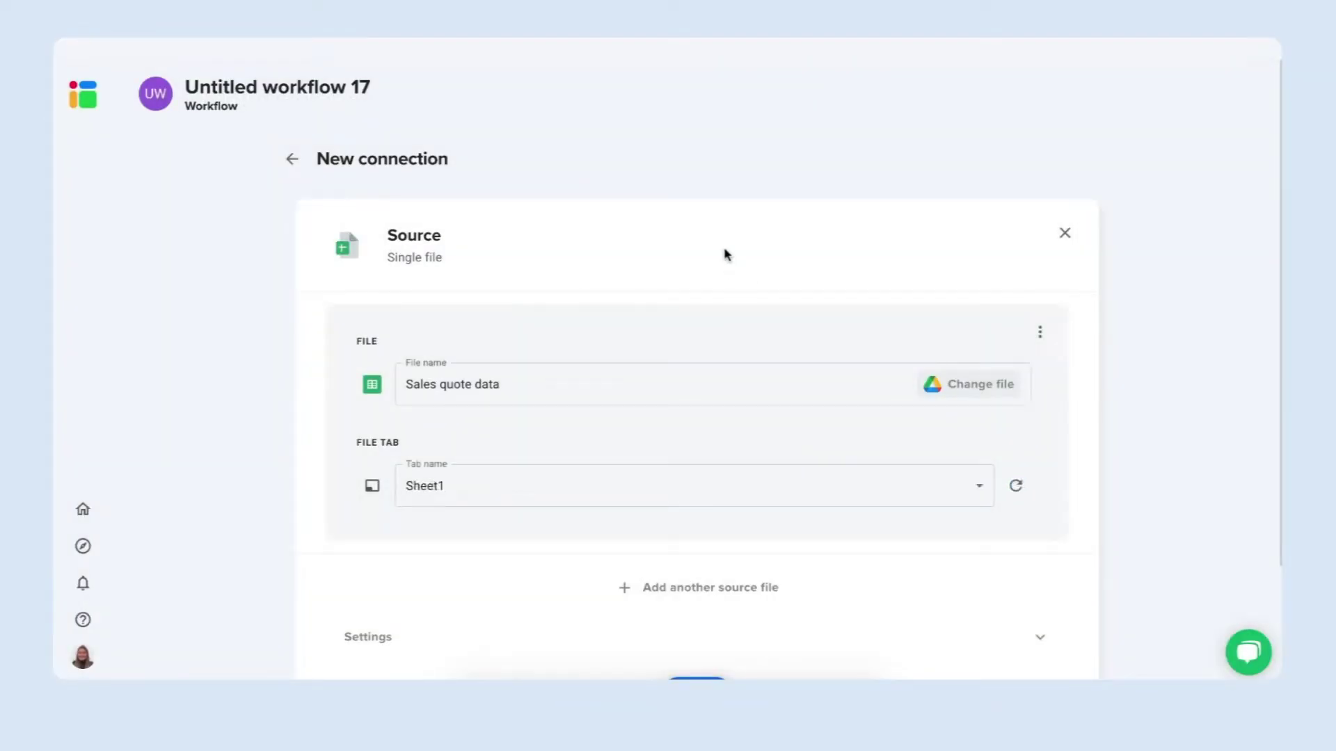
left_click(623, 488)
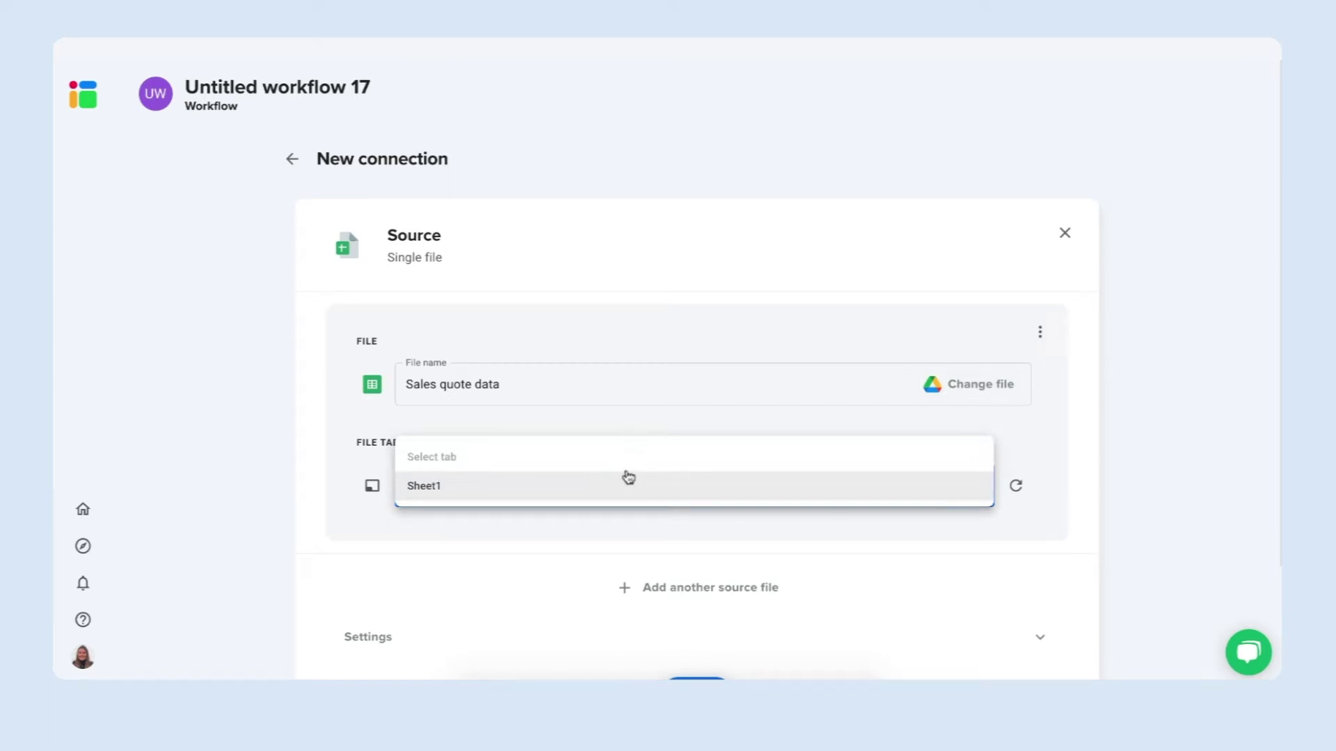
left_click(625, 495)
scroll(625, 498, "down", 3)
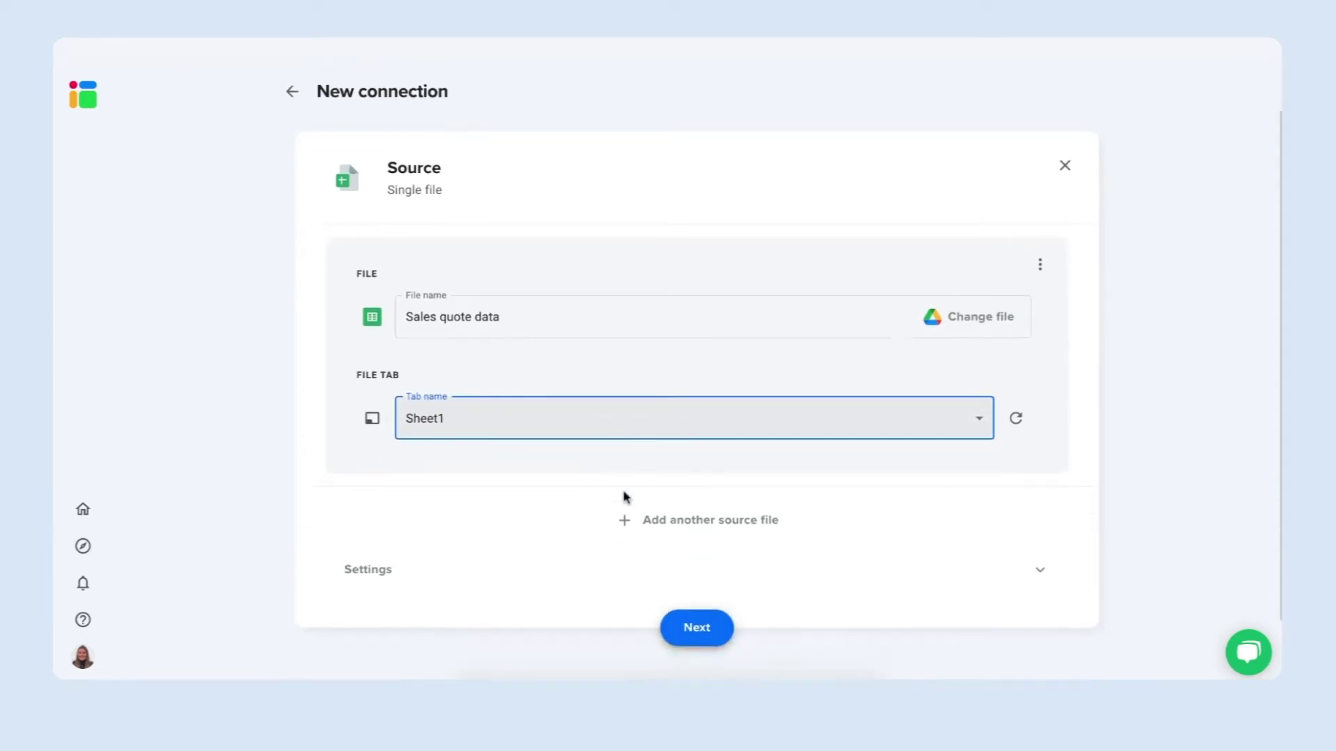
left_click(693, 548)
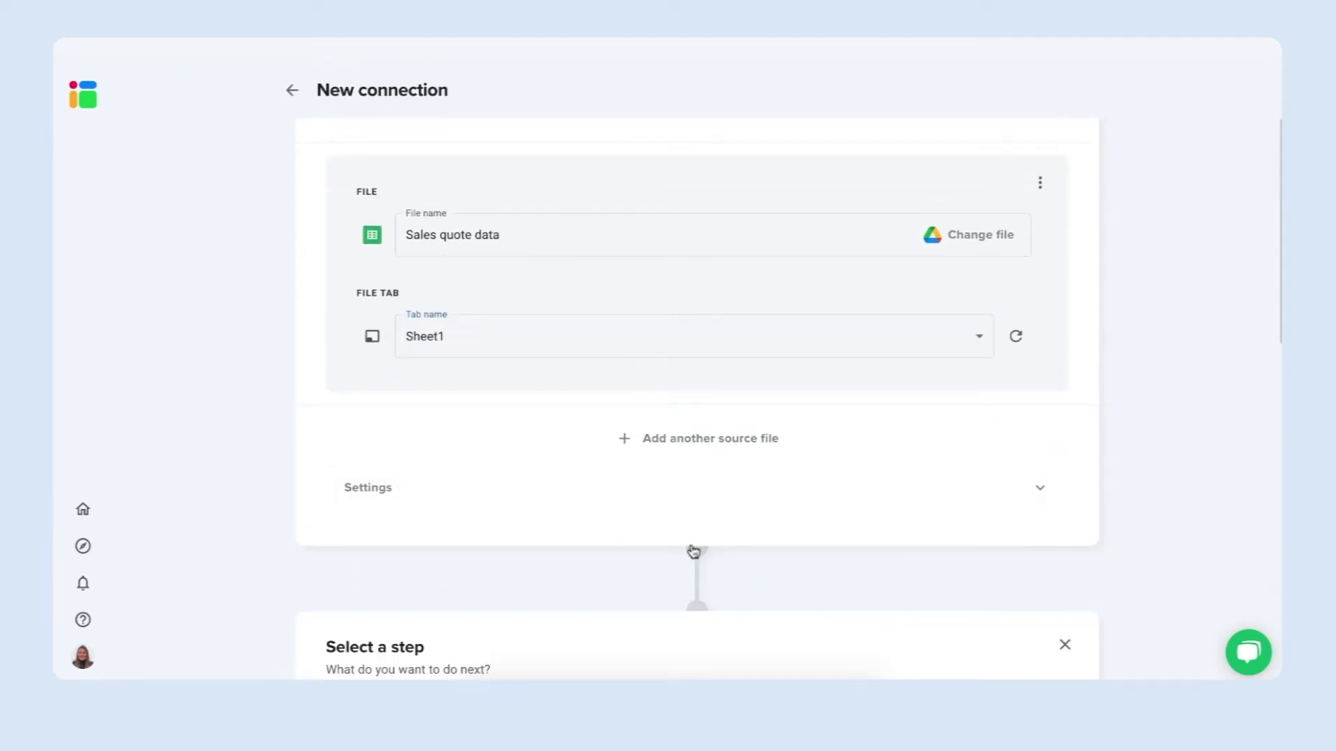
Step: Add a step that generates documents, using the Sales quote template file from Google Drive as the template
scroll(680, 562, "down", 4)
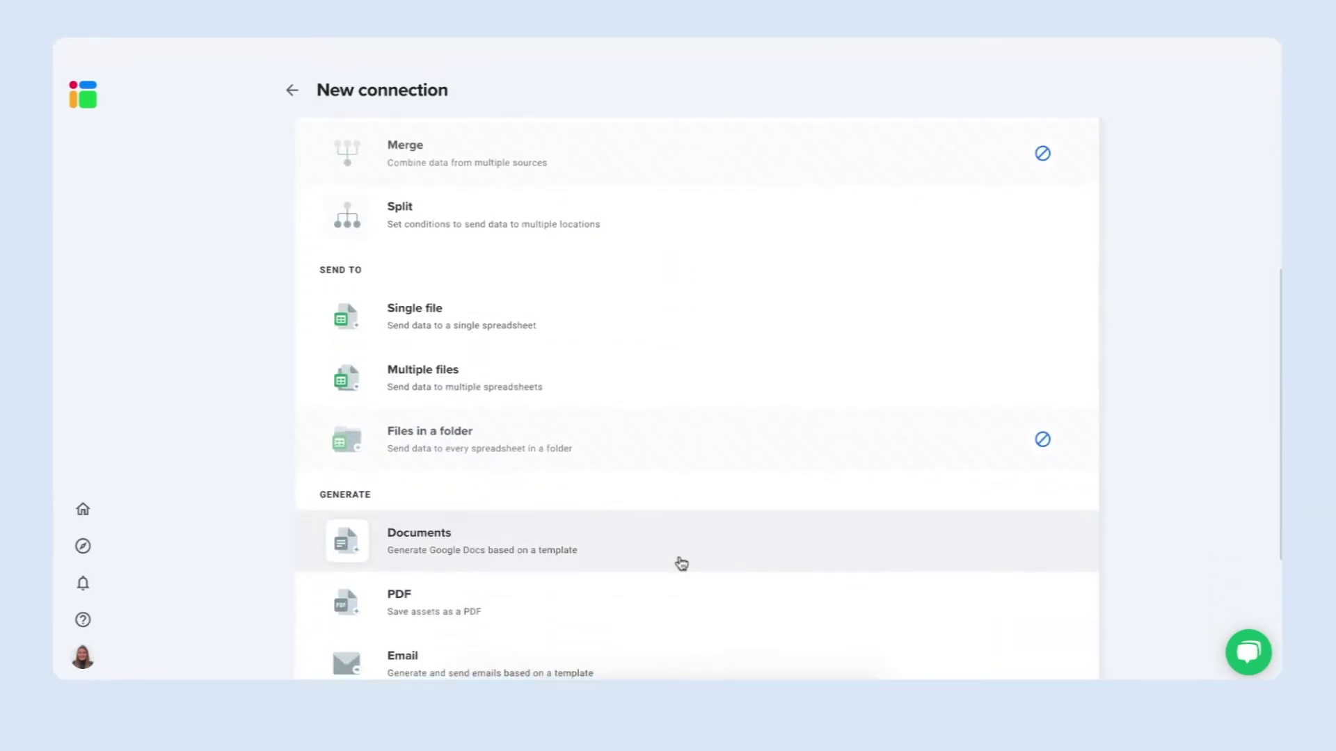
scroll(682, 561, "down", 3)
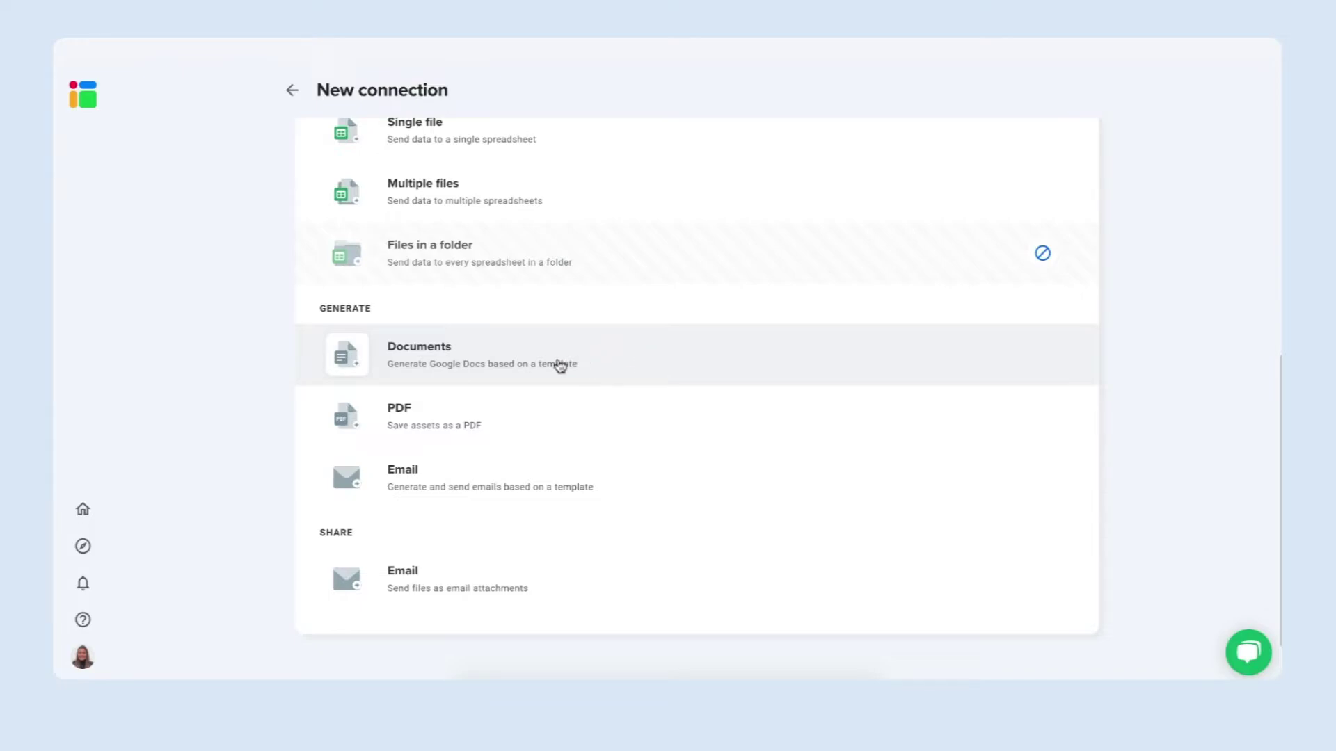
left_click(560, 366)
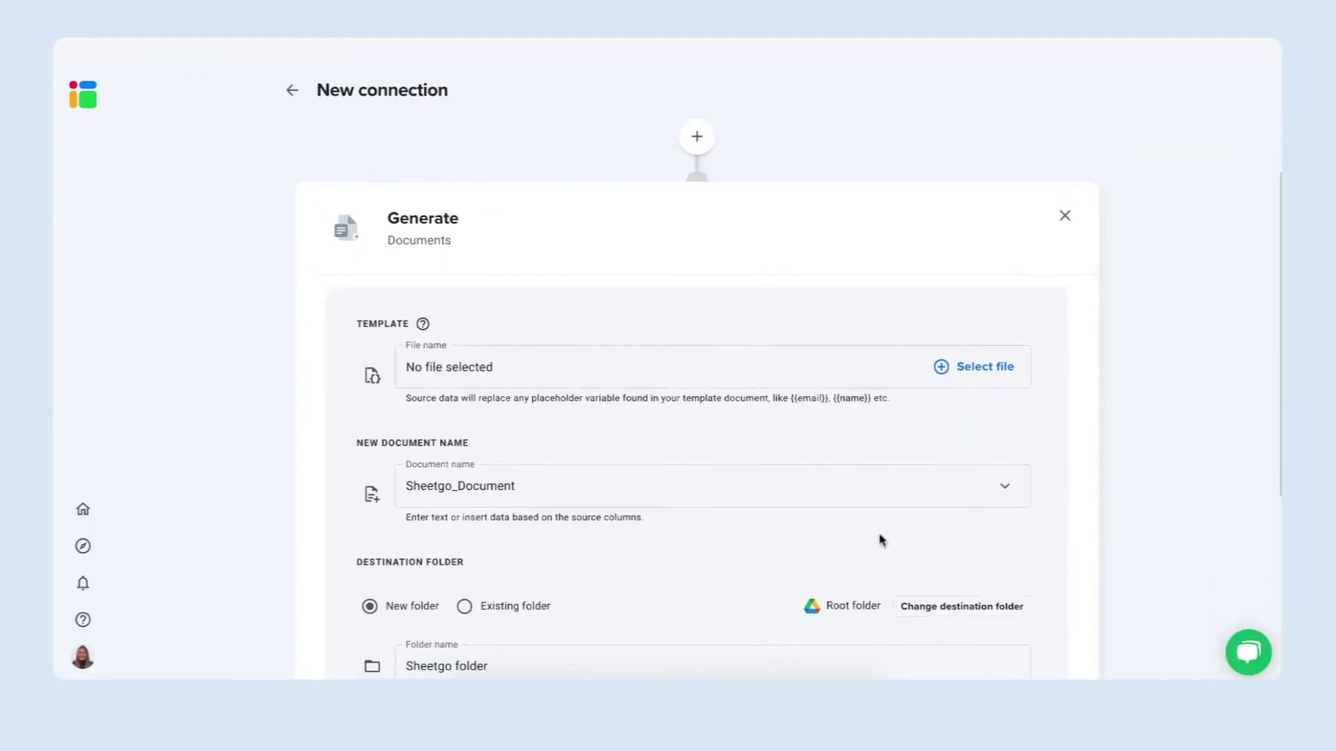
left_click(966, 322)
type("sales quote tem")
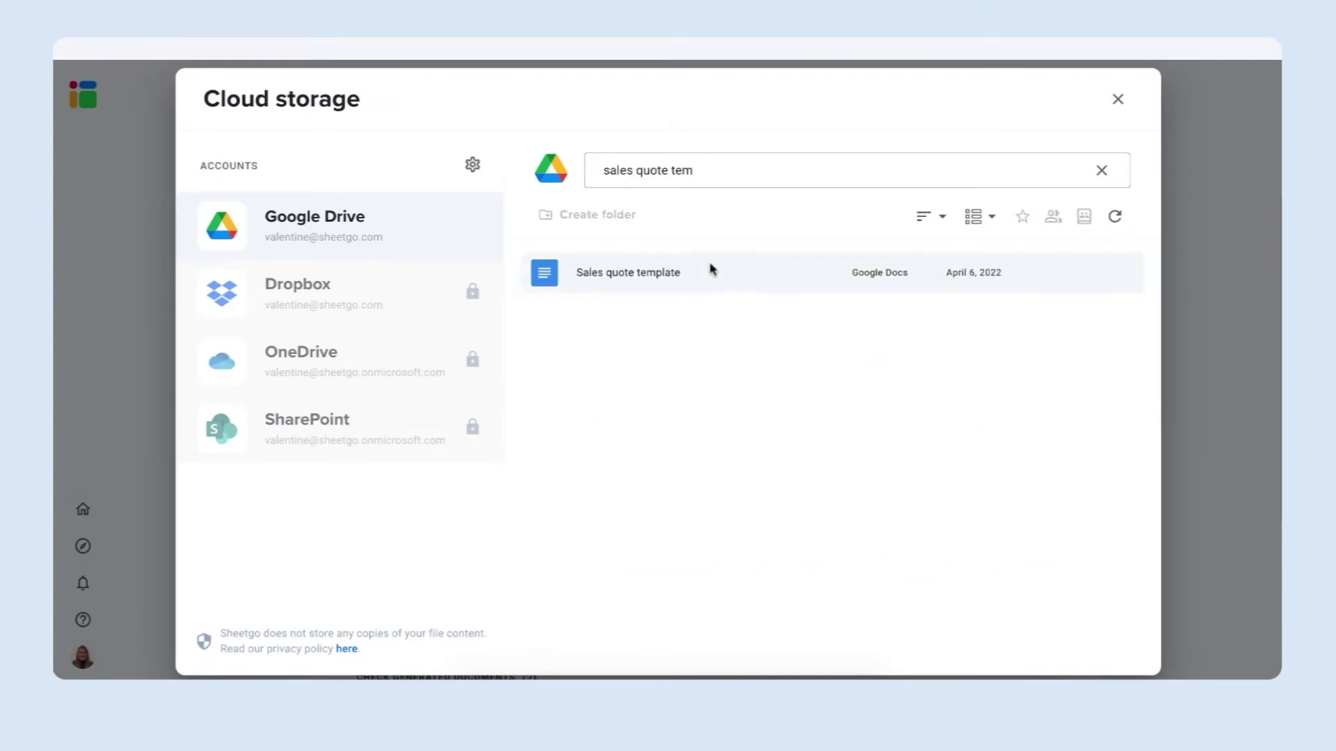
left_click(712, 269)
Step: Set the name of the generated documents to Sheetgo_Sales_Quote
scroll(612, 376, "down", 2)
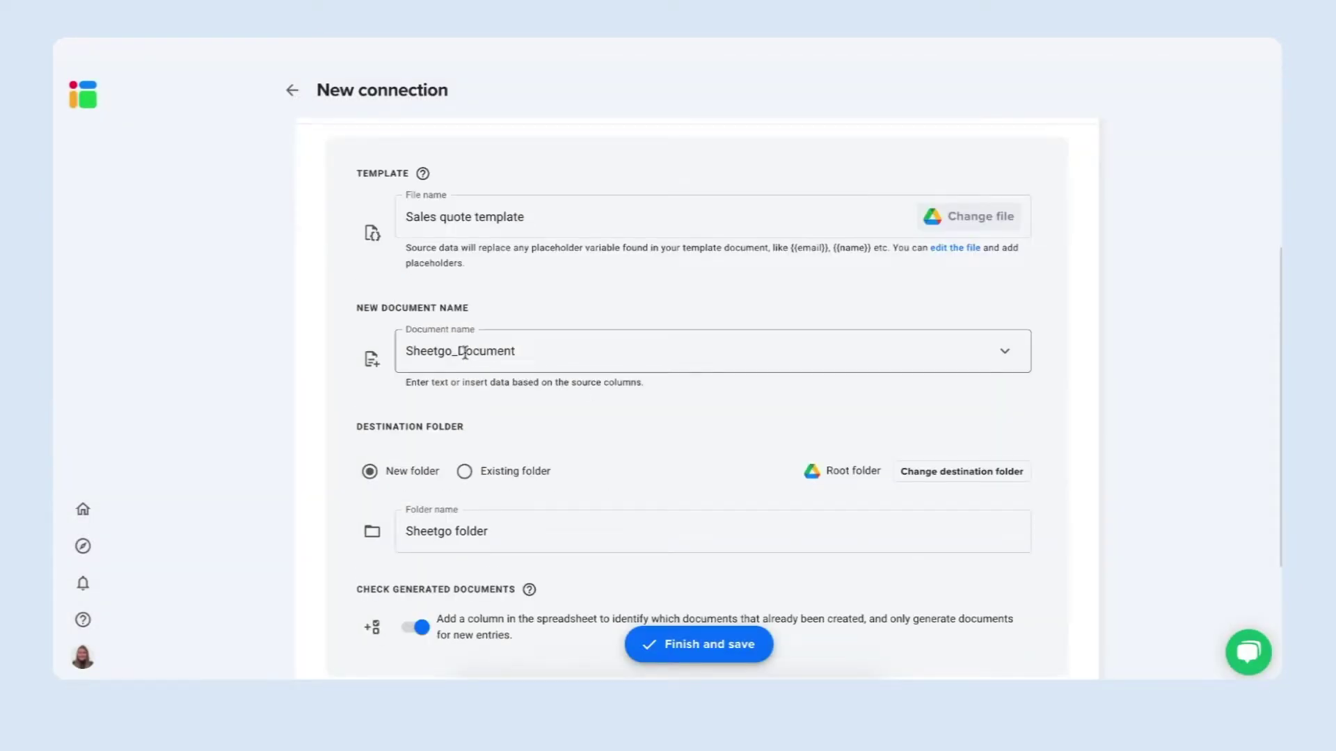
left_click_drag(459, 350, 540, 349)
type("Sales")
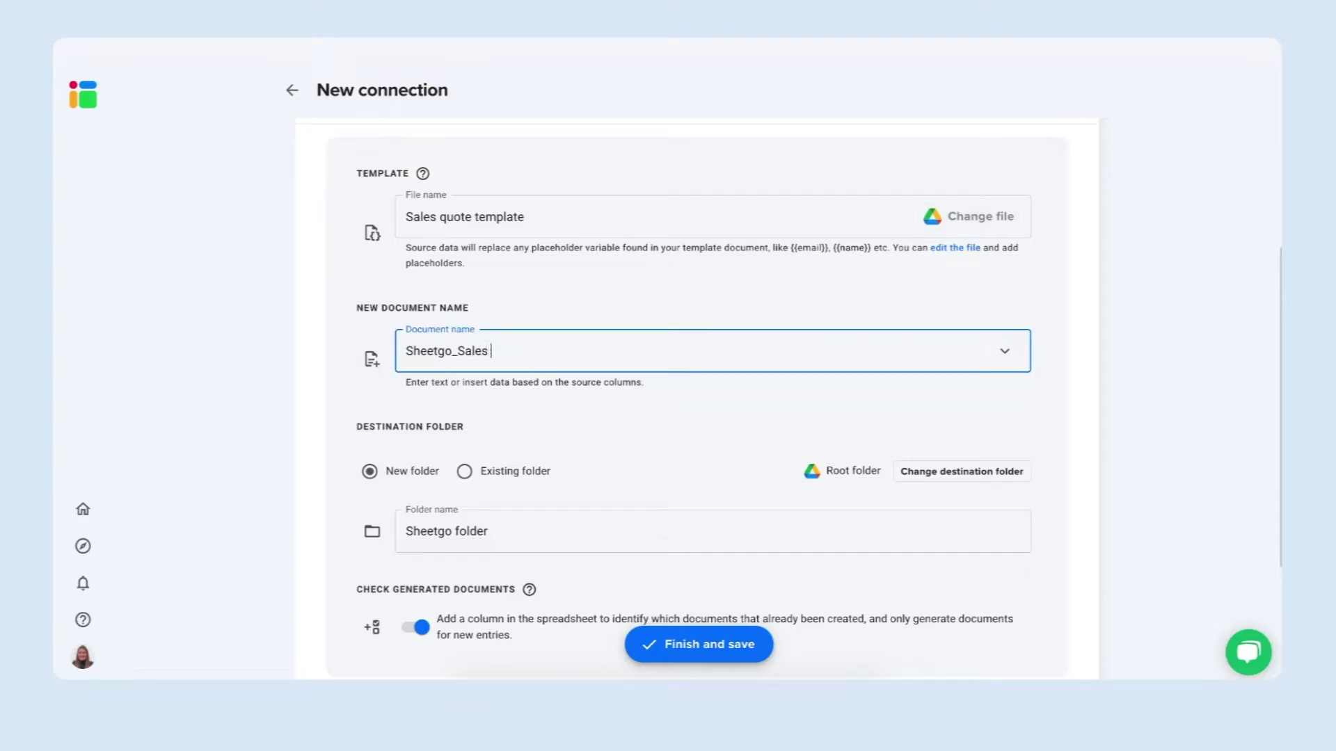
type("_Quote")
Step: Name the new destination folder Sheetgo sales quotes
scroll(603, 434, "down", 1)
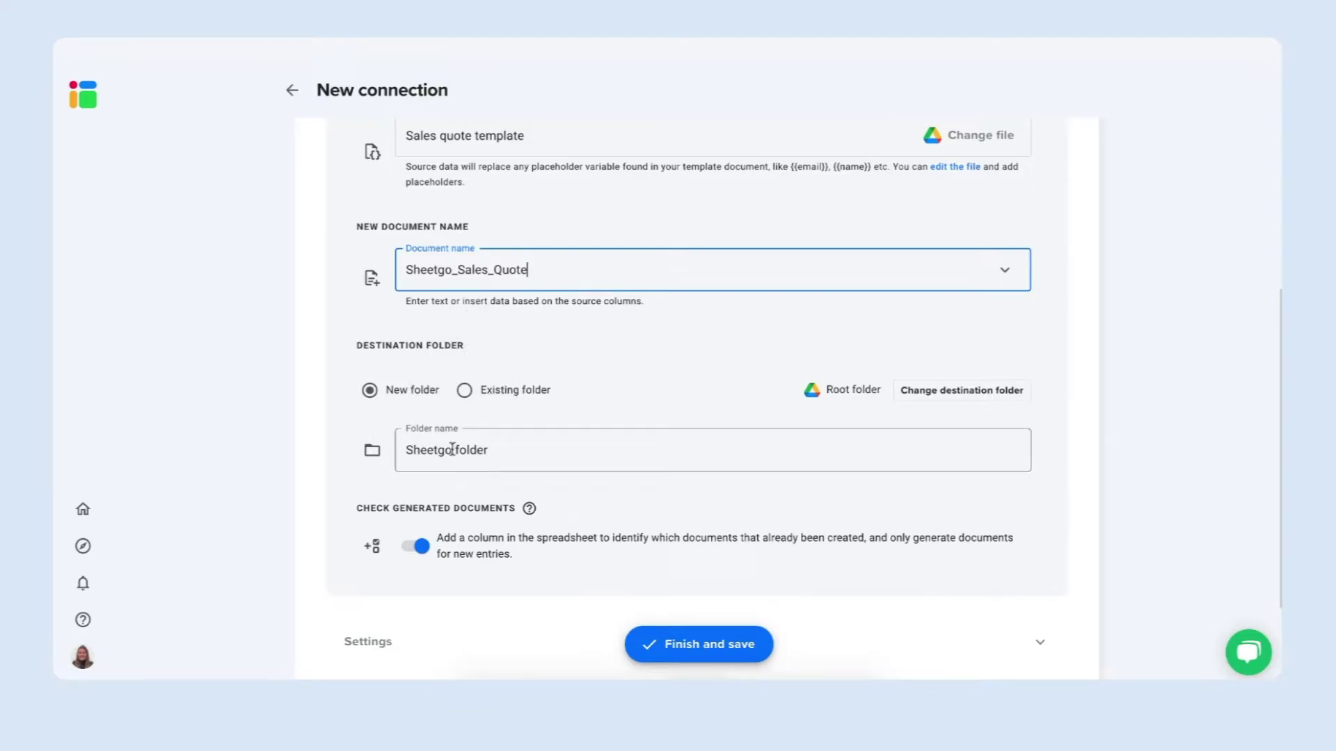
left_click_drag(456, 448, 525, 448)
type("sales quotes")
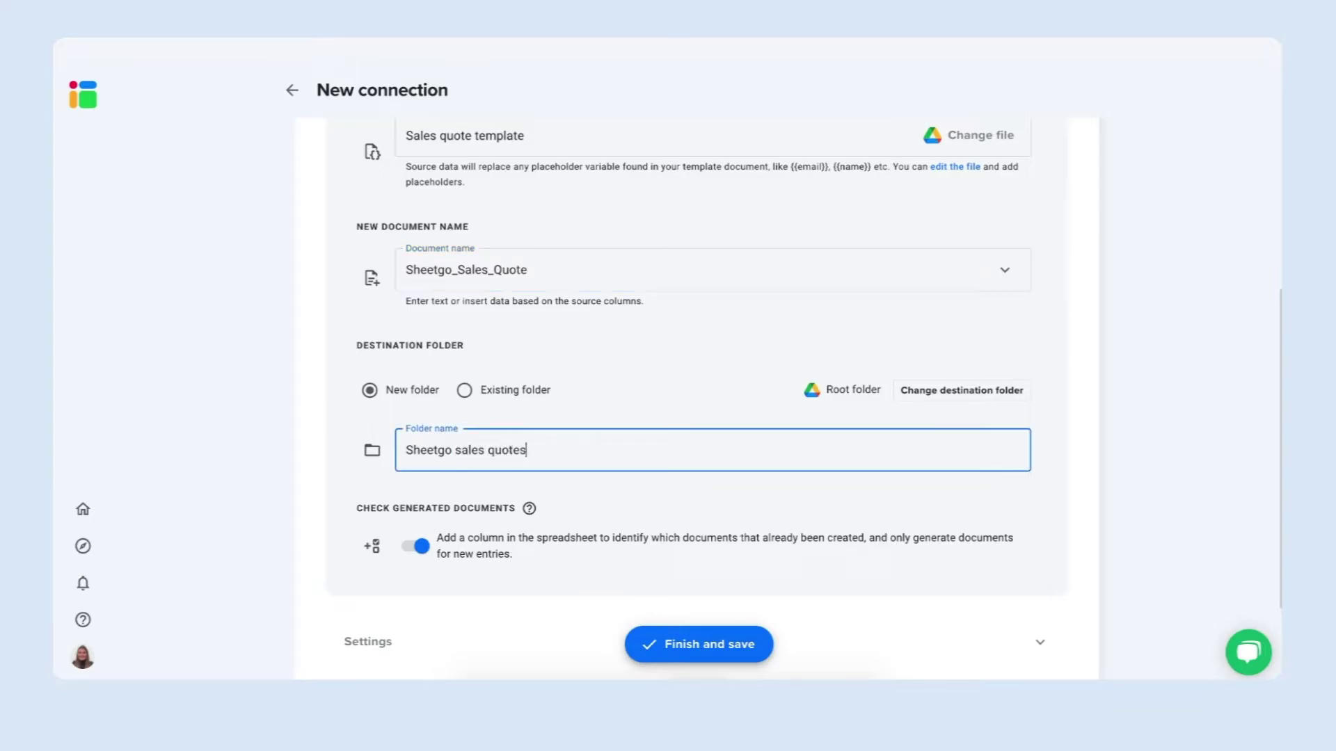
scroll(572, 468, "down", 1)
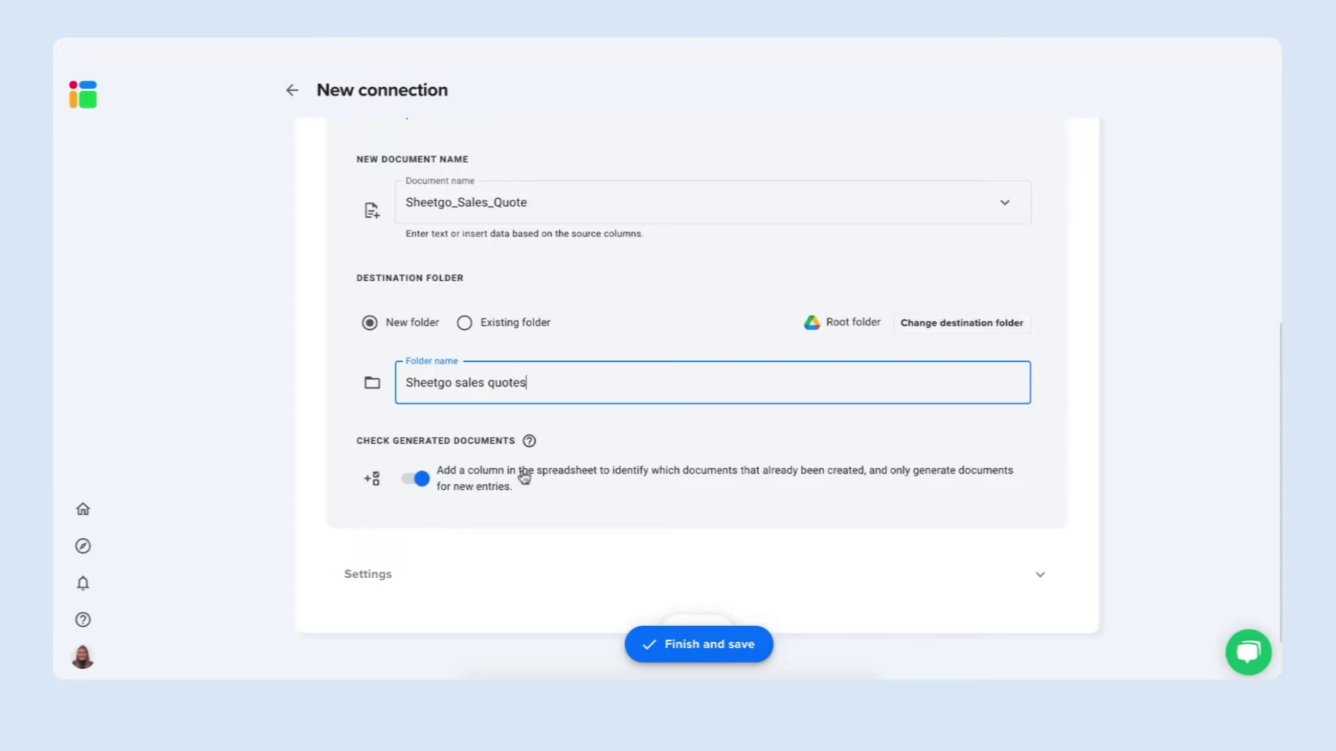
Step: Add a step that generates PDFs, saved in a new folder named Sheetgo sales quotes
scroll(518, 480, "down", 1)
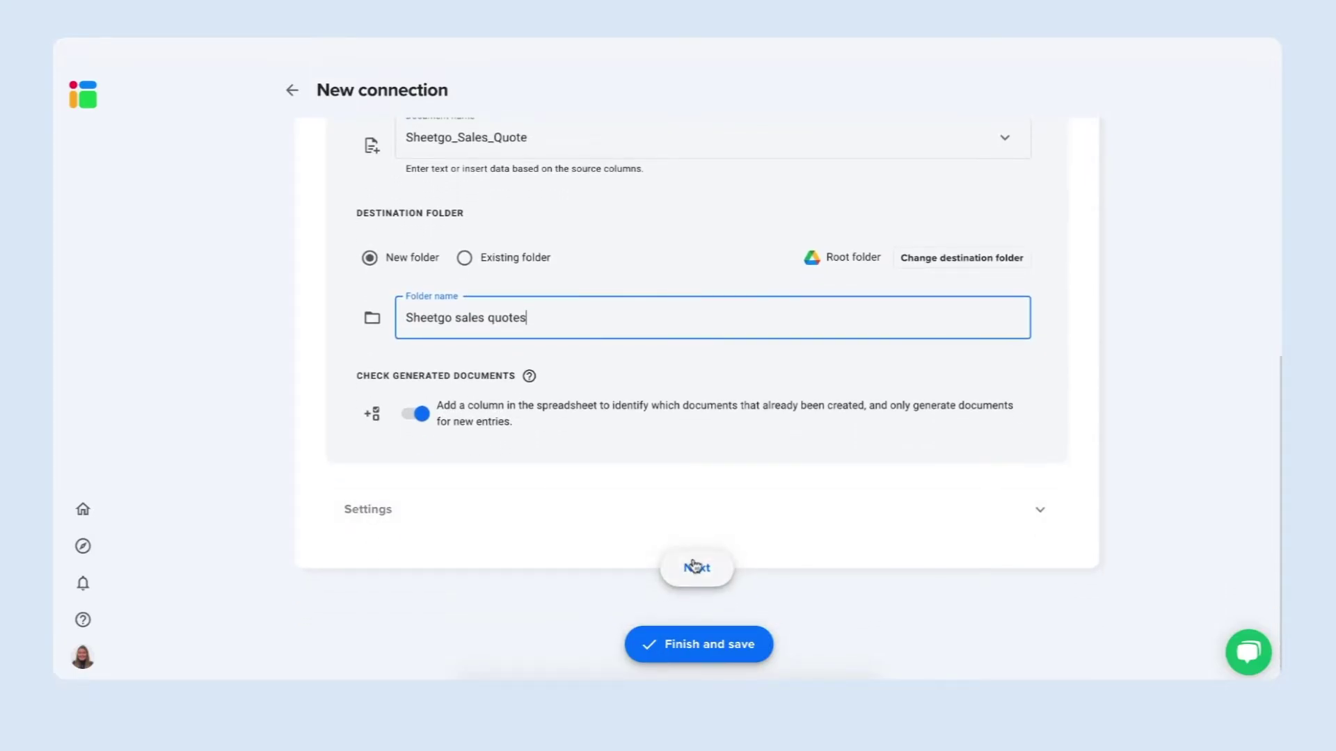
left_click(694, 565)
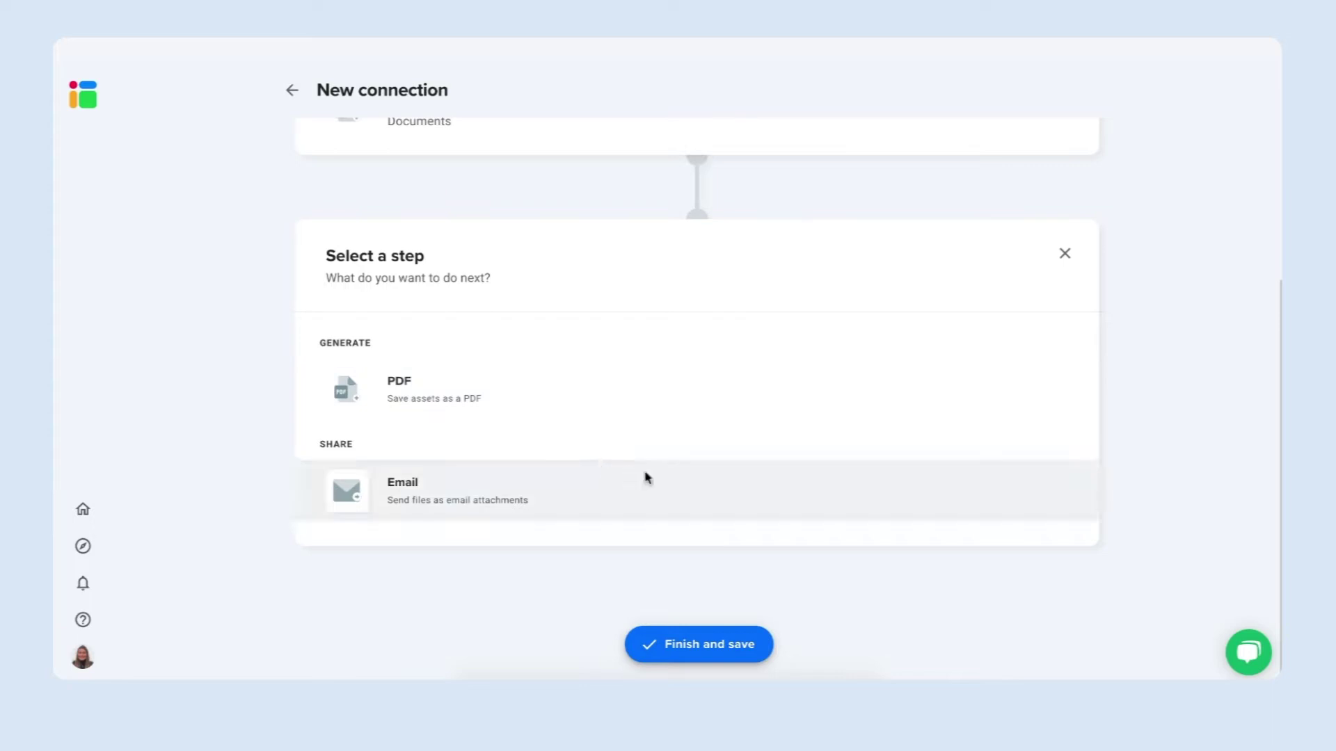
left_click(687, 400)
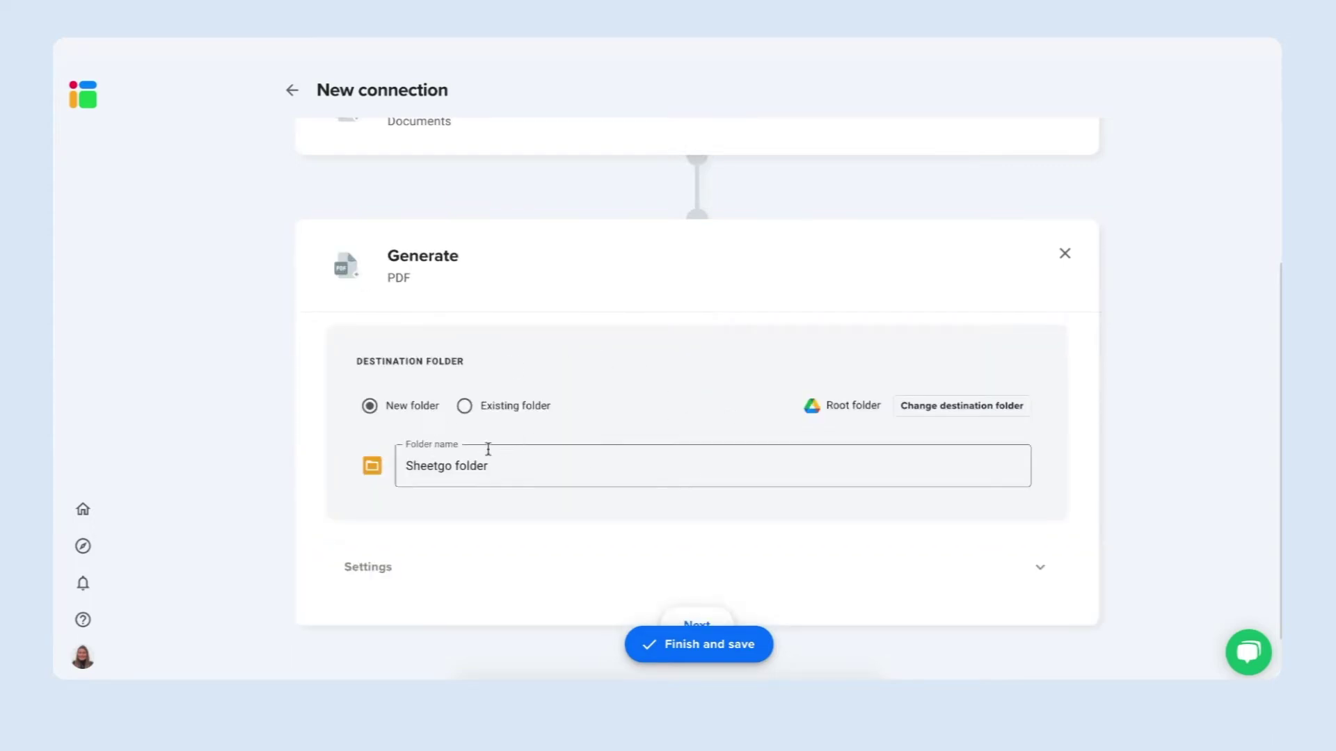
left_click(541, 470)
left_click_drag(456, 466, 532, 466)
type("sales quotes")
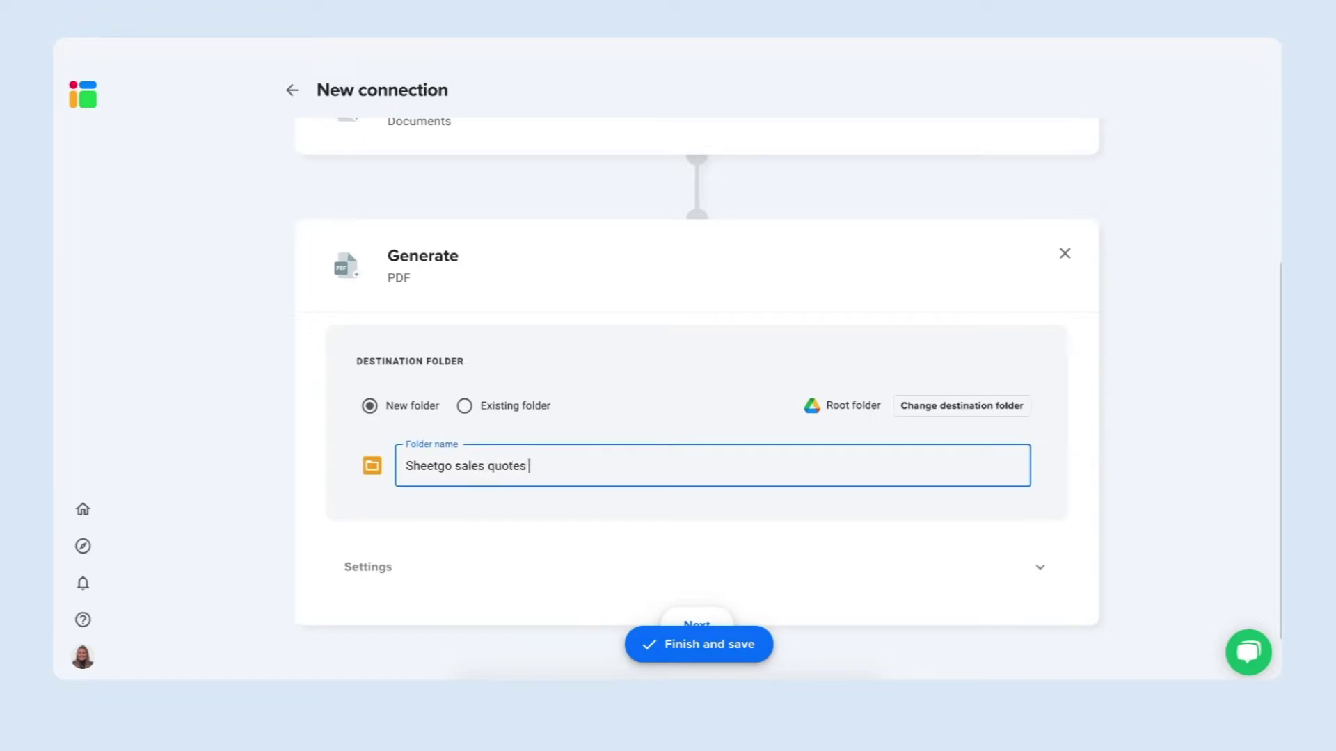
Step: Add an email sharing step after the PDF step, with the sending method set to Add files as attachments
left_click(696, 591)
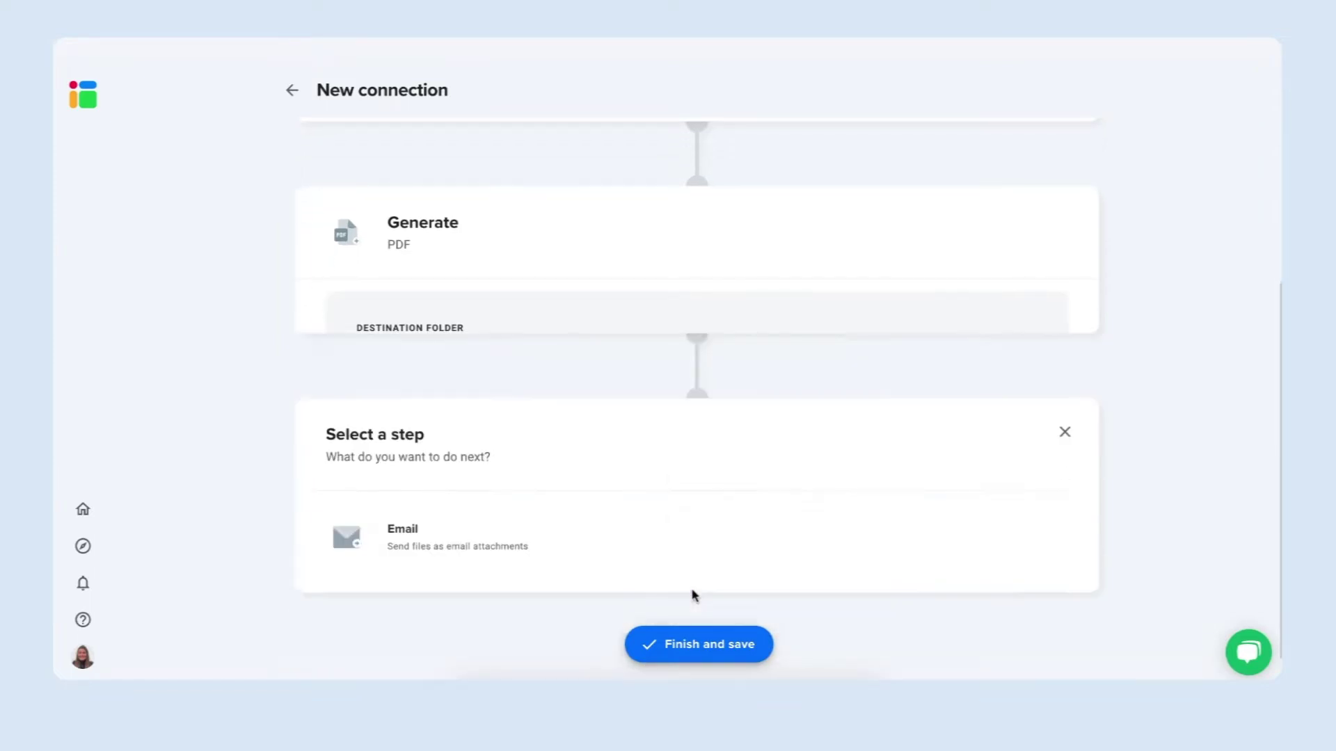
scroll(687, 413, "up", 1)
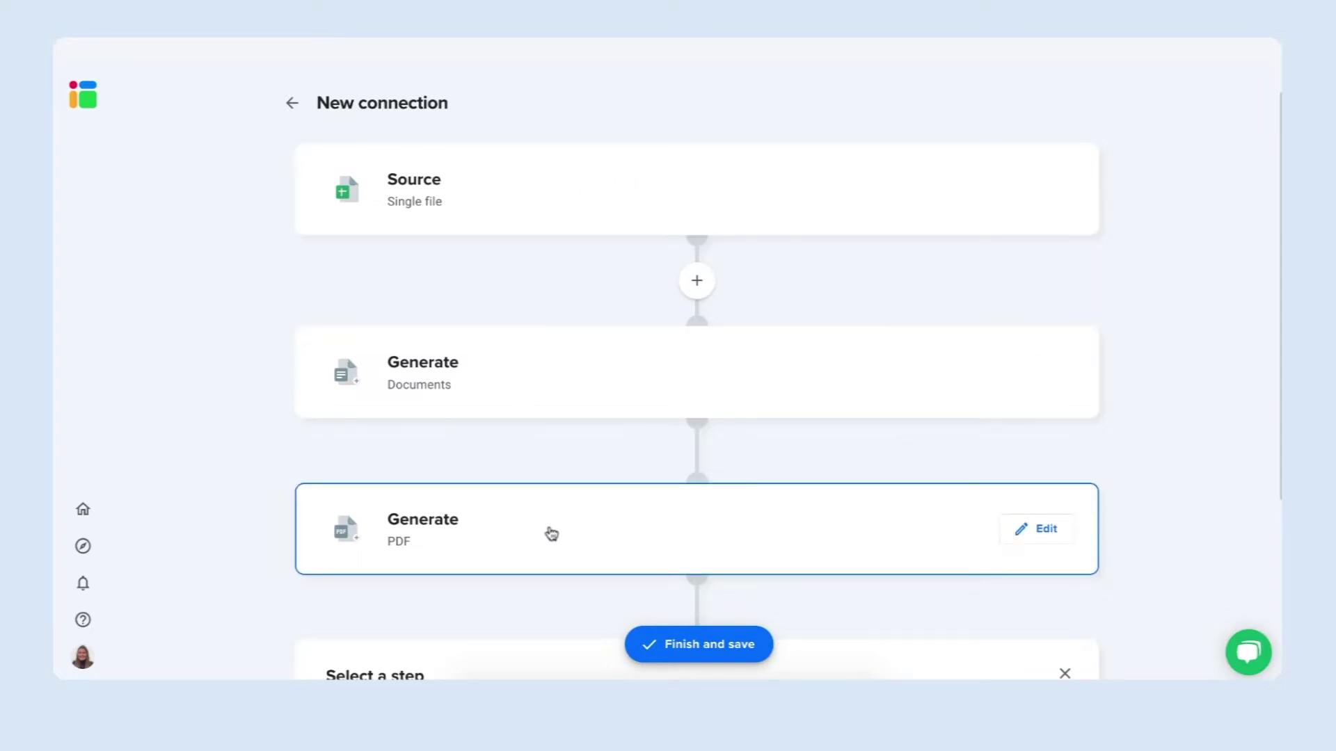
scroll(552, 534, "down", 3)
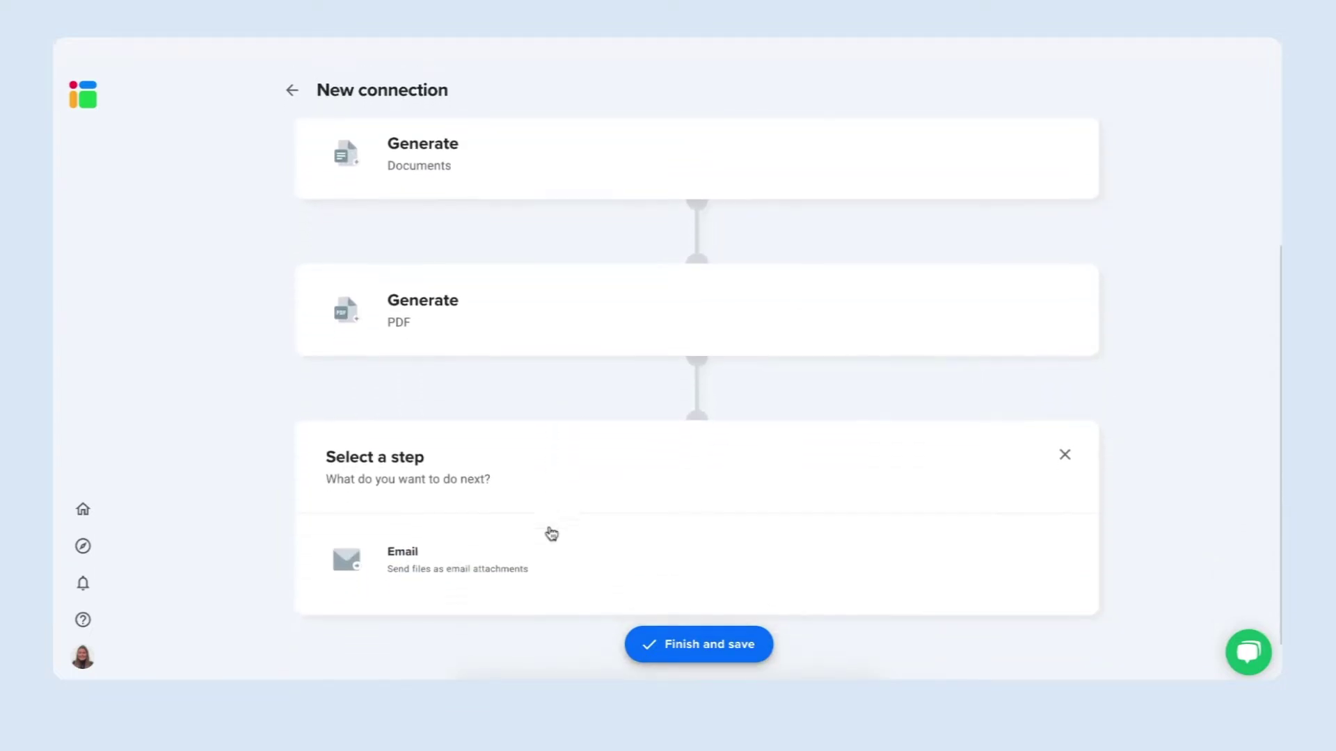
left_click(525, 569)
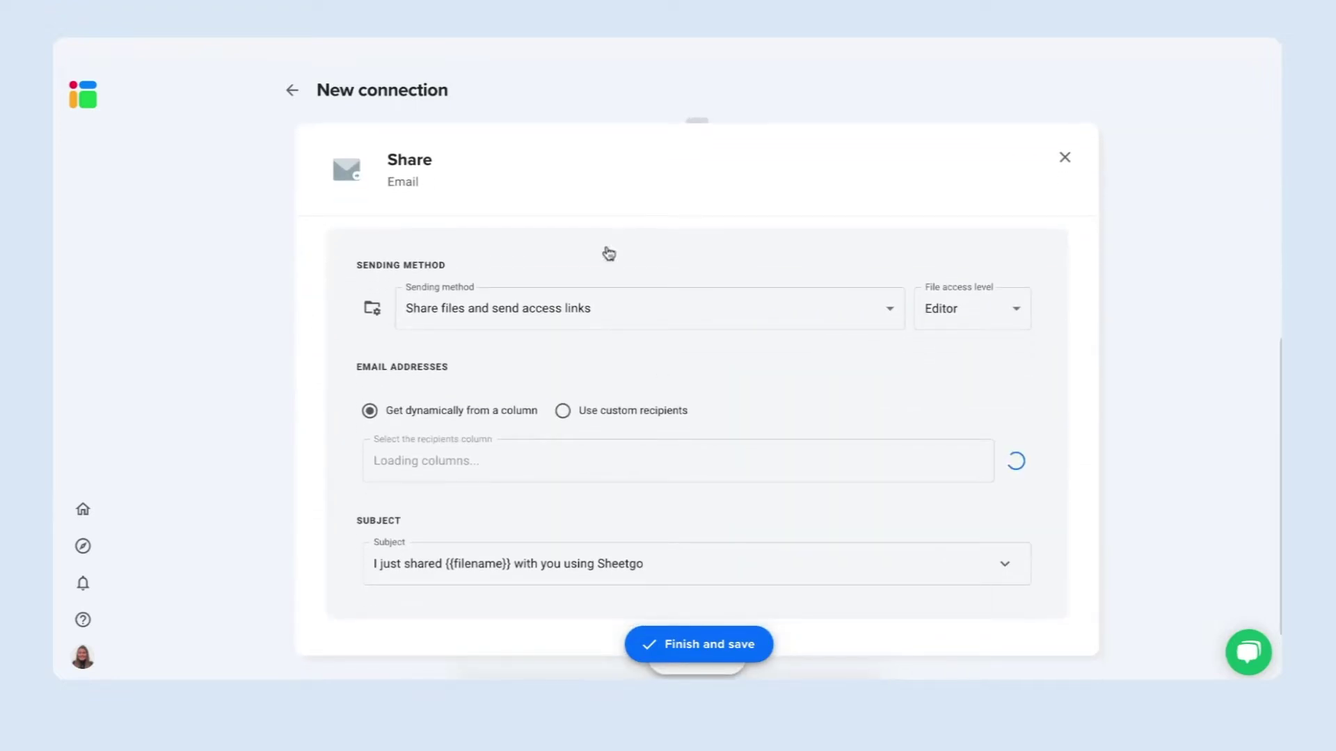
left_click(672, 309)
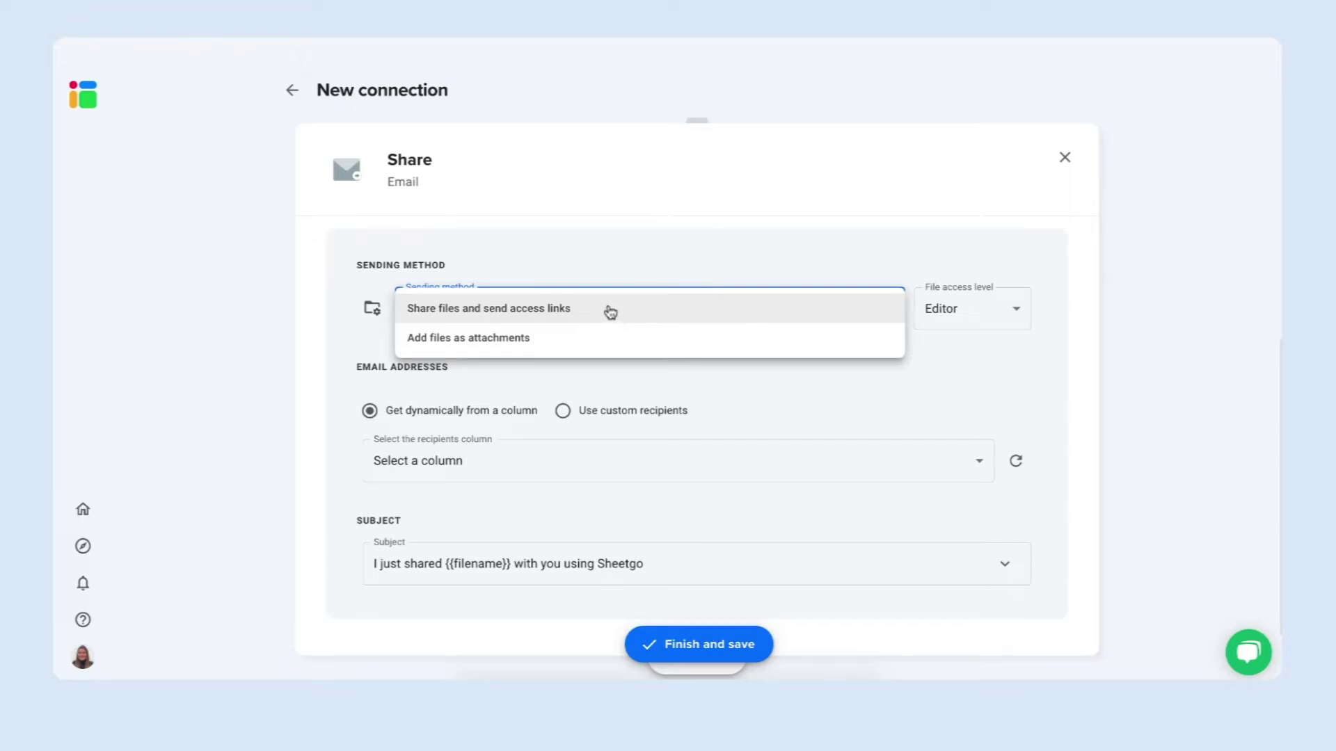
left_click(587, 342)
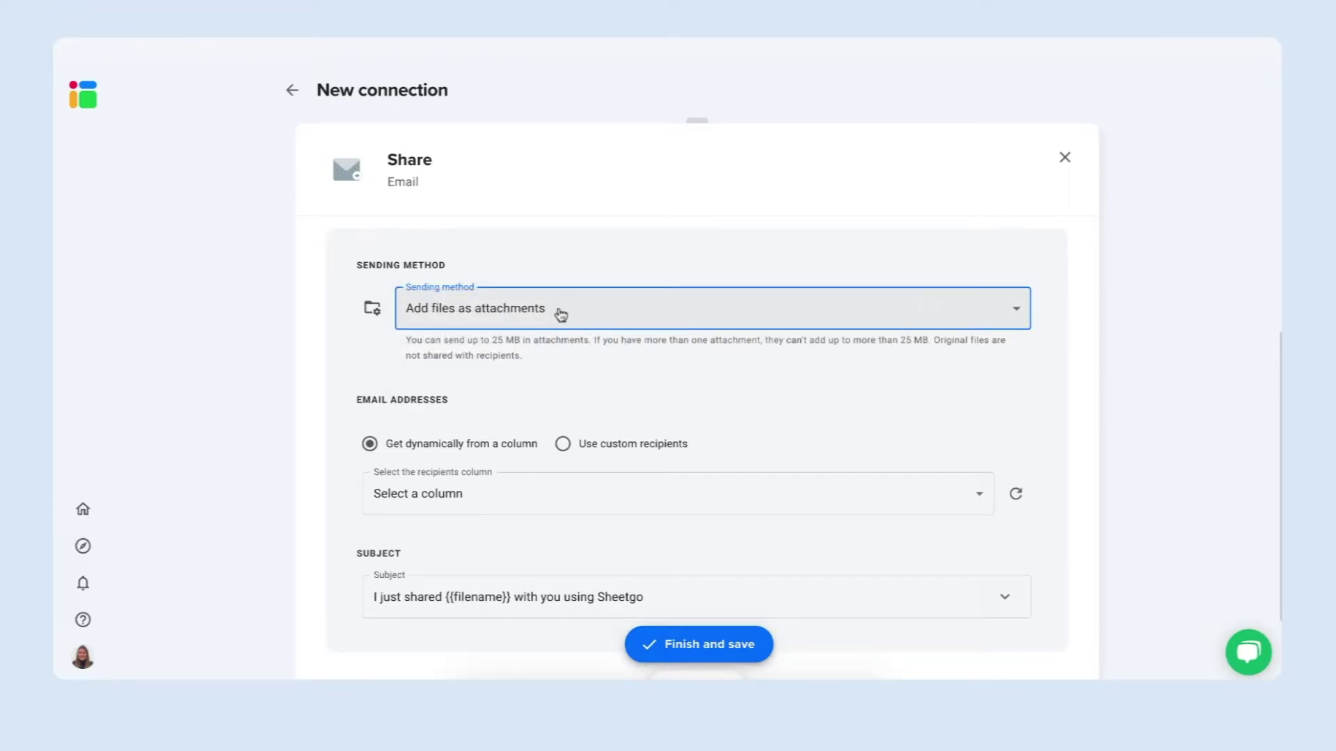
left_click(481, 408)
scroll(479, 412, "down", 1)
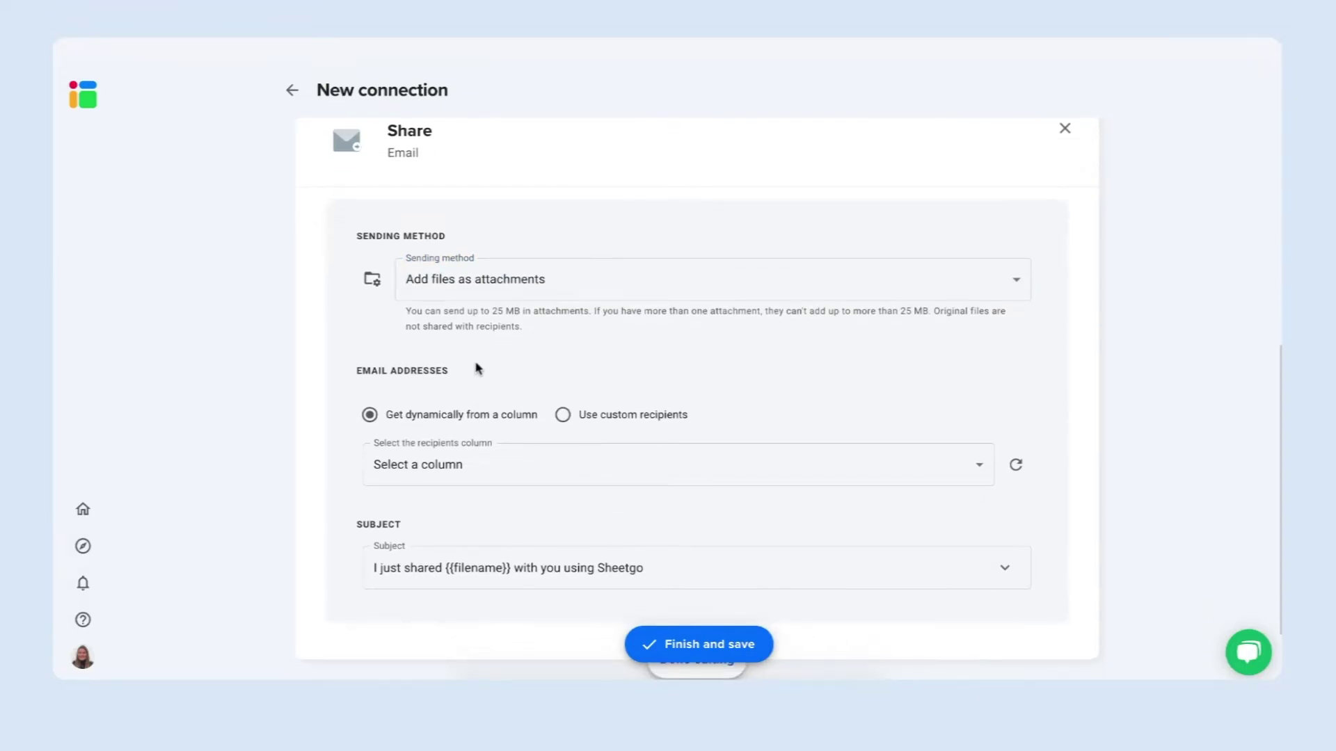
scroll(487, 383, "down", 1)
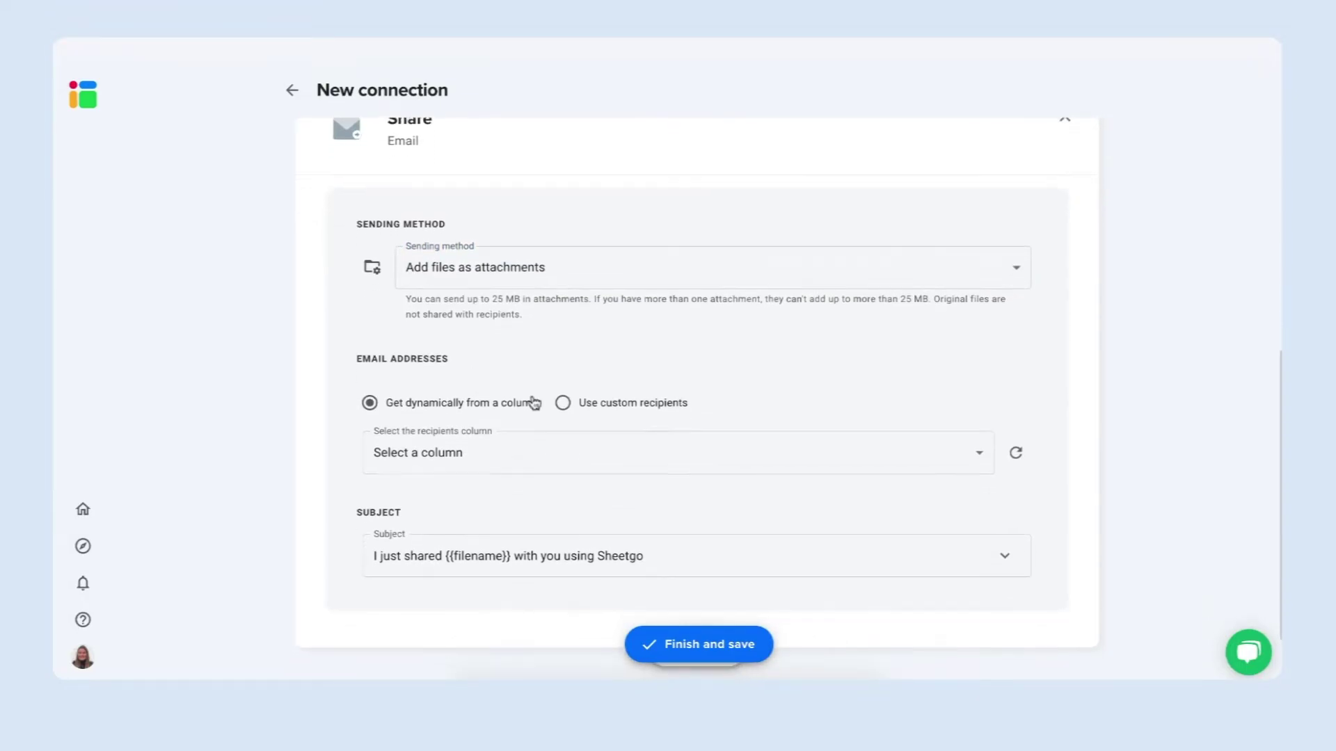
left_click(589, 405)
left_click(505, 448)
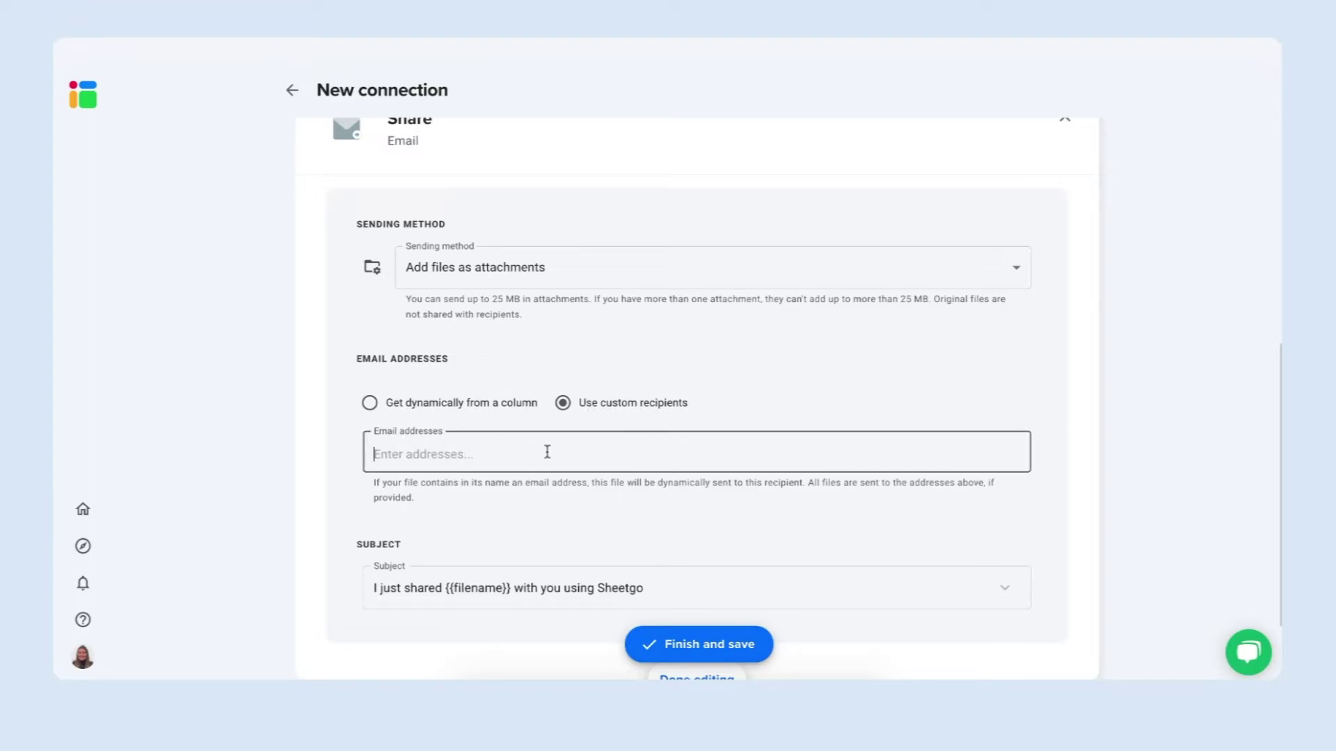
left_click(464, 406)
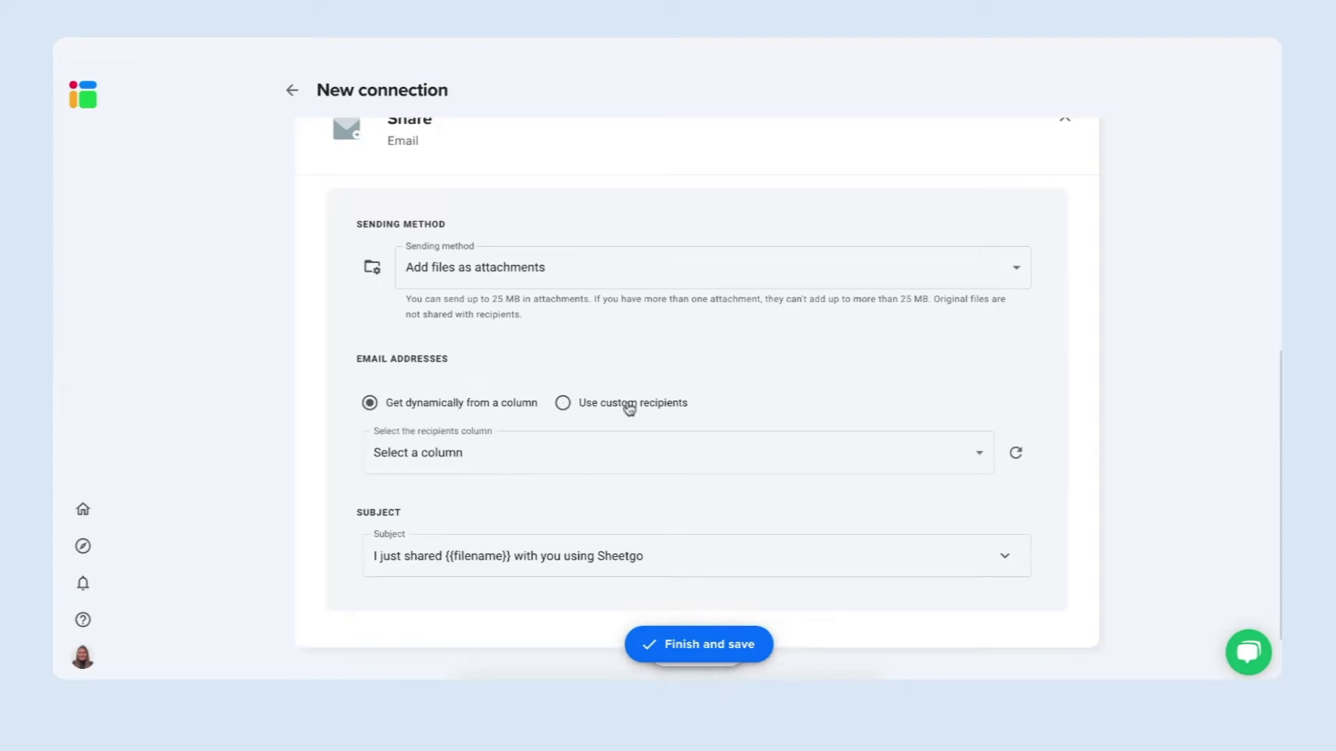
Step: Take the email recipients dynamically from Column B : Customer email
left_click(512, 461)
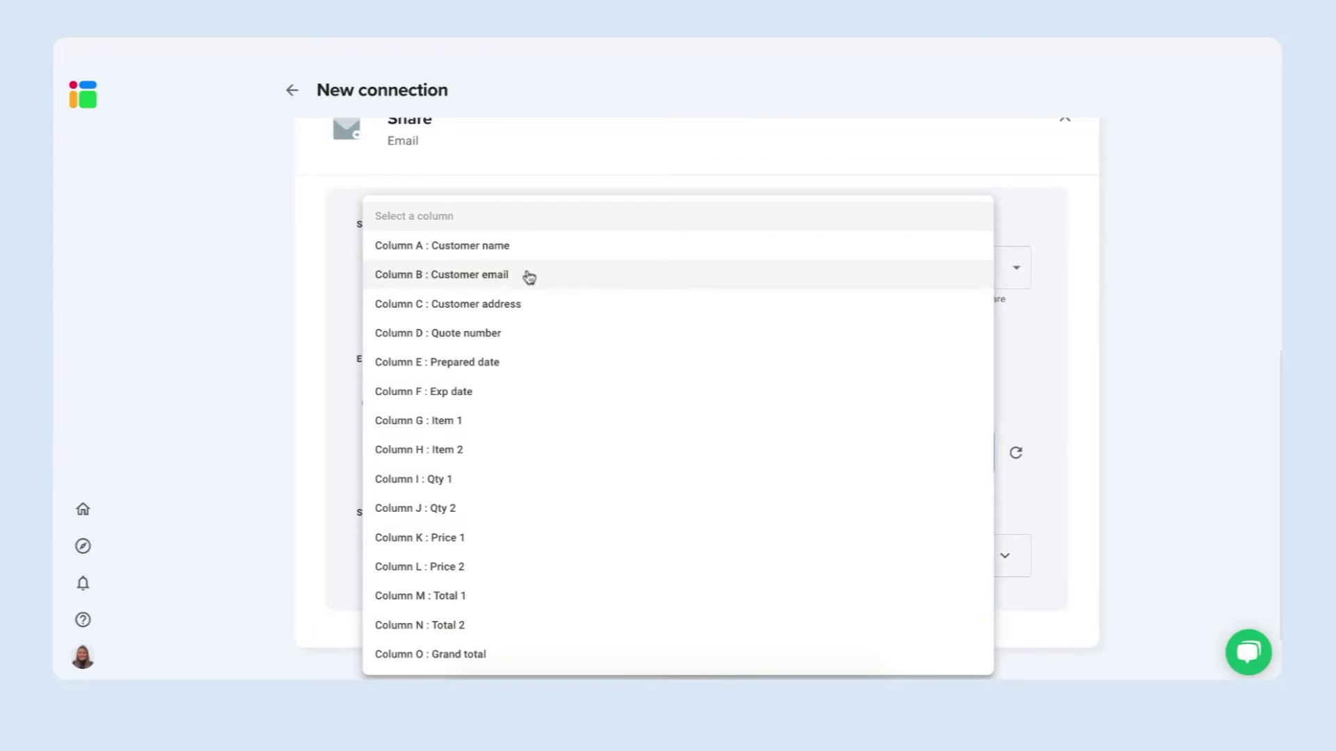
left_click(528, 276)
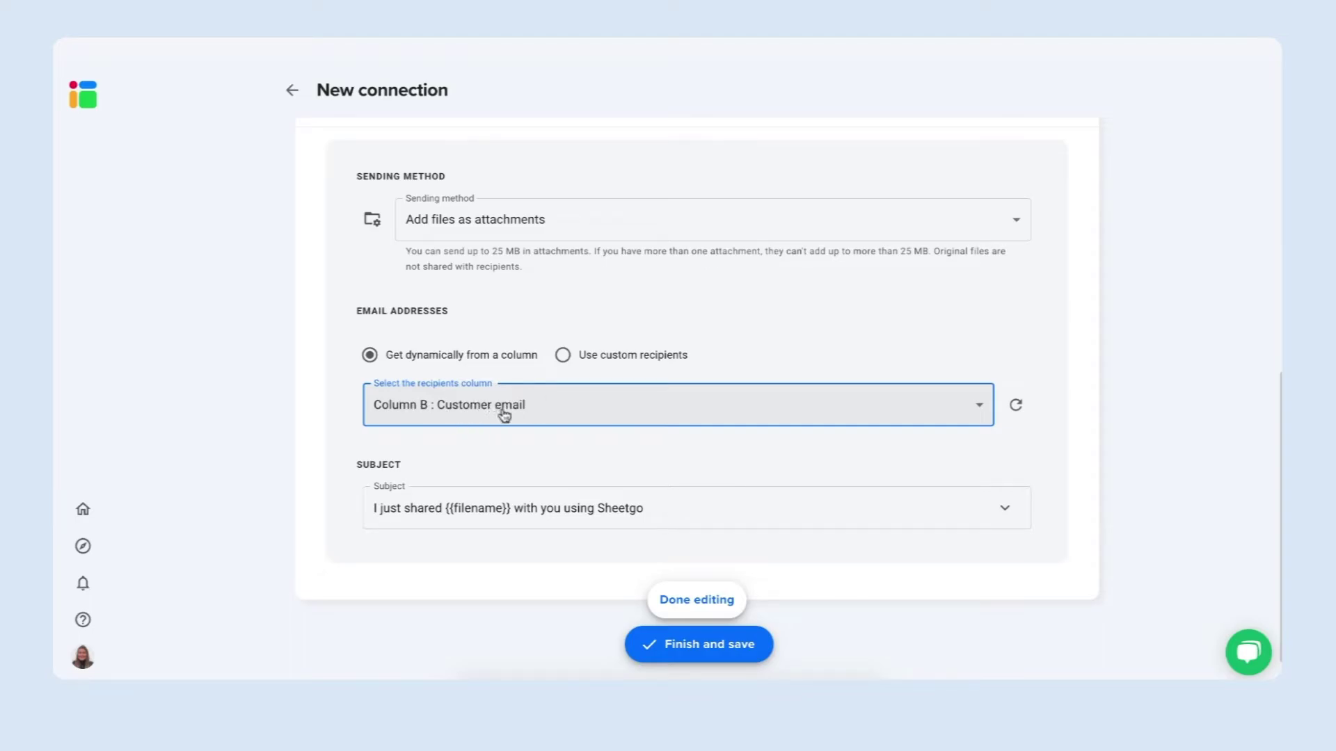
scroll(540, 415, "down", 1)
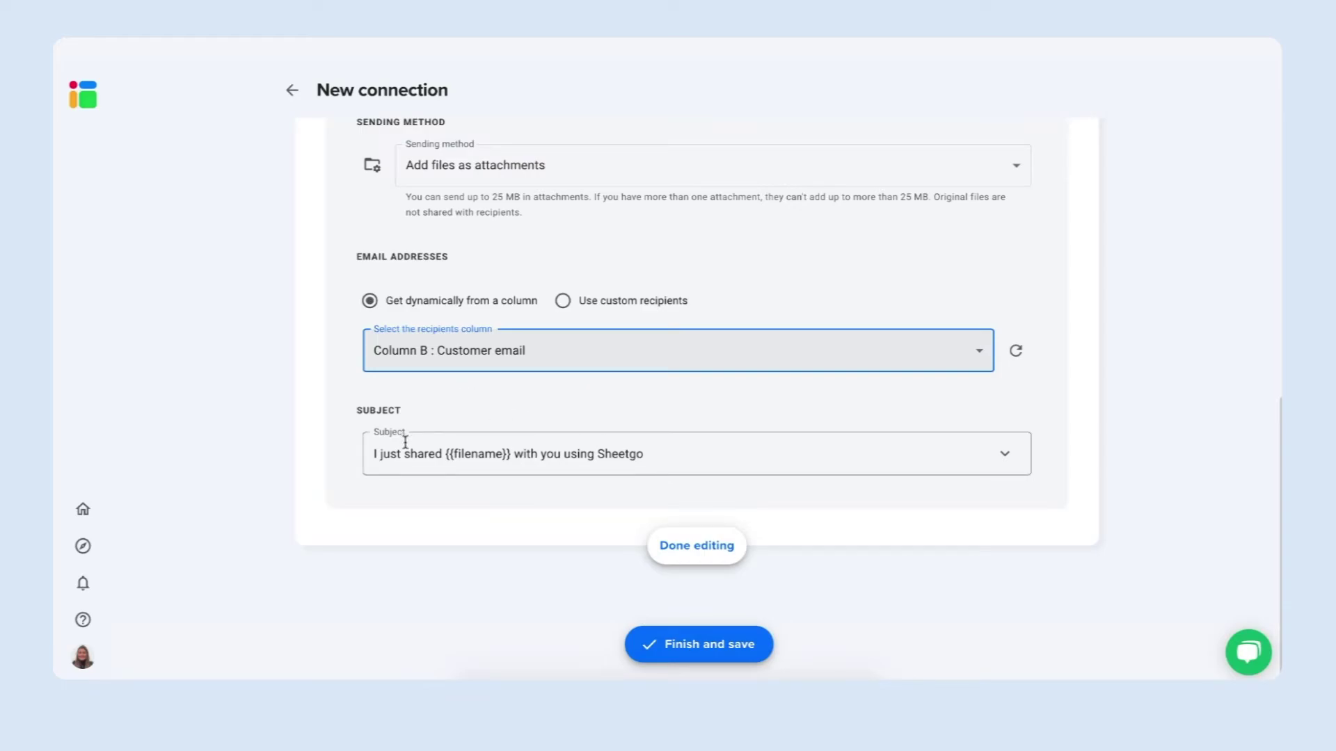
Step: Insert the {{Customer name}} smart tag followed by a comma at the start of the email subject
left_click_drag(446, 456, 522, 455)
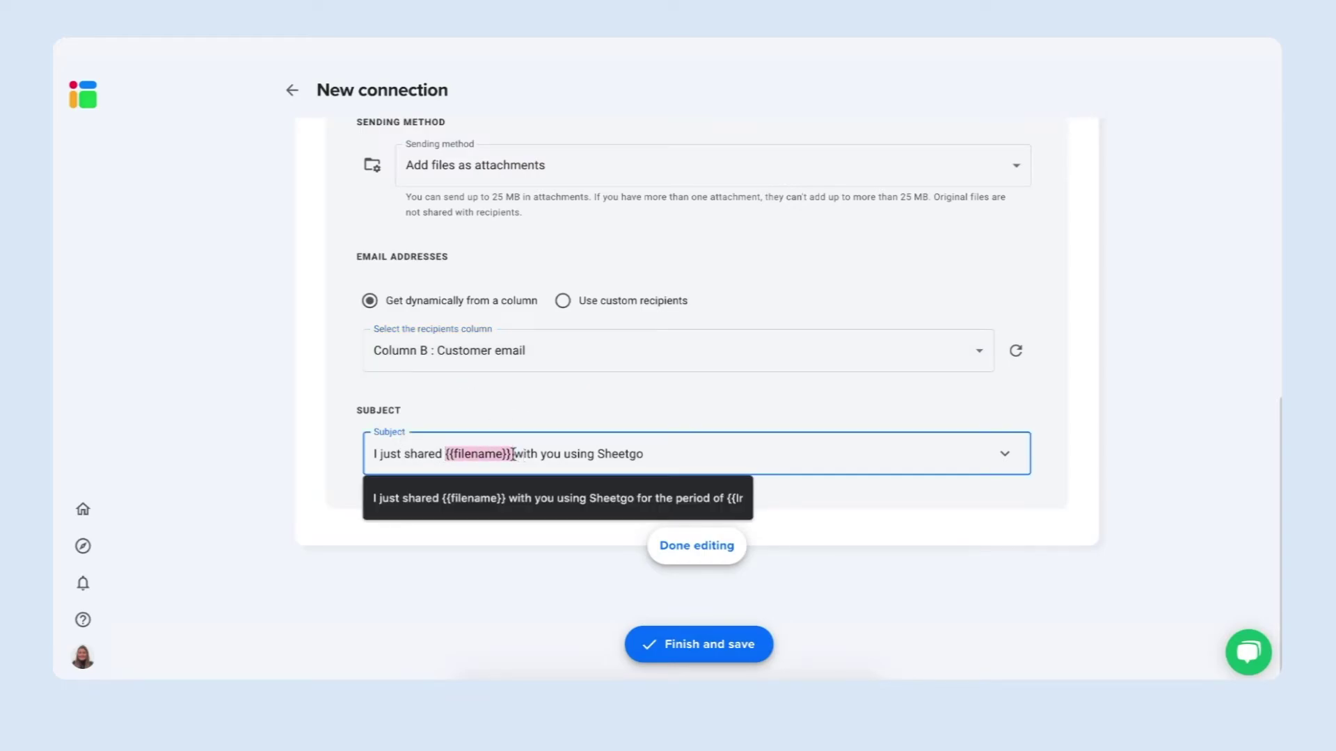
left_click(510, 454)
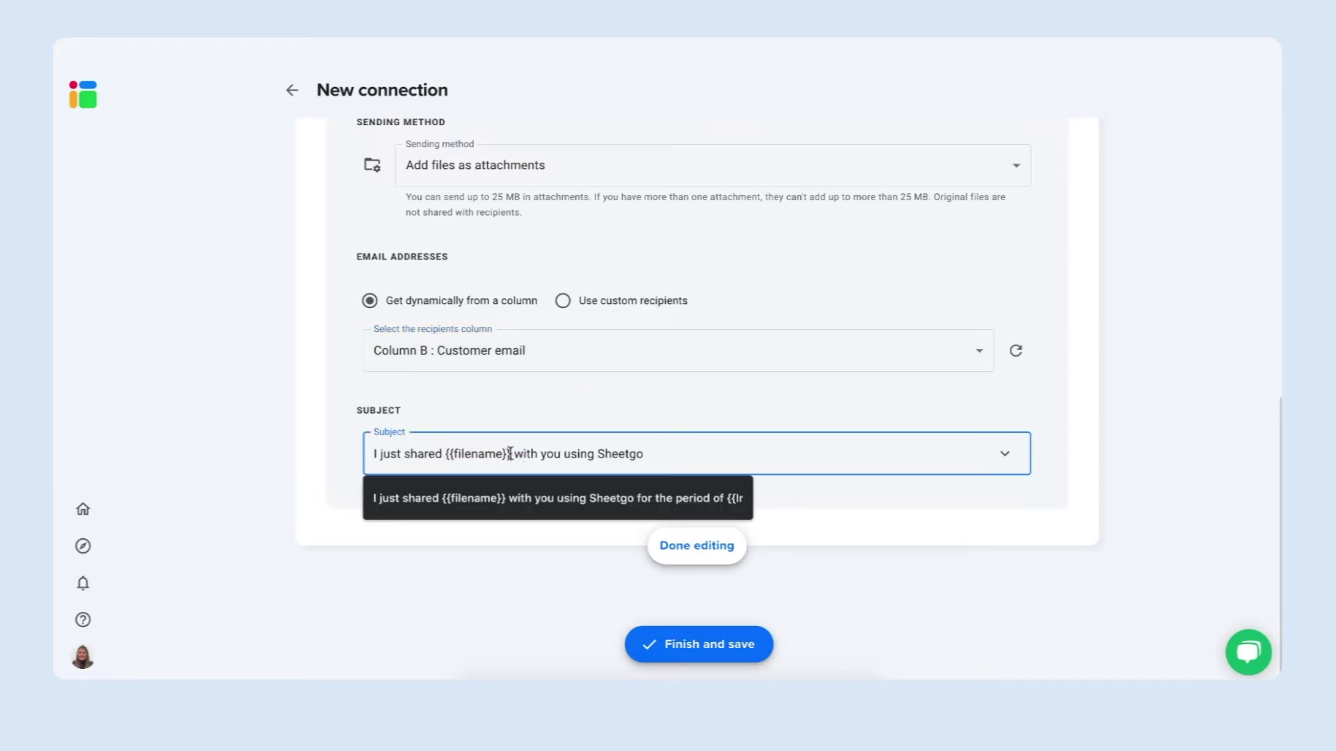
left_click(1005, 454)
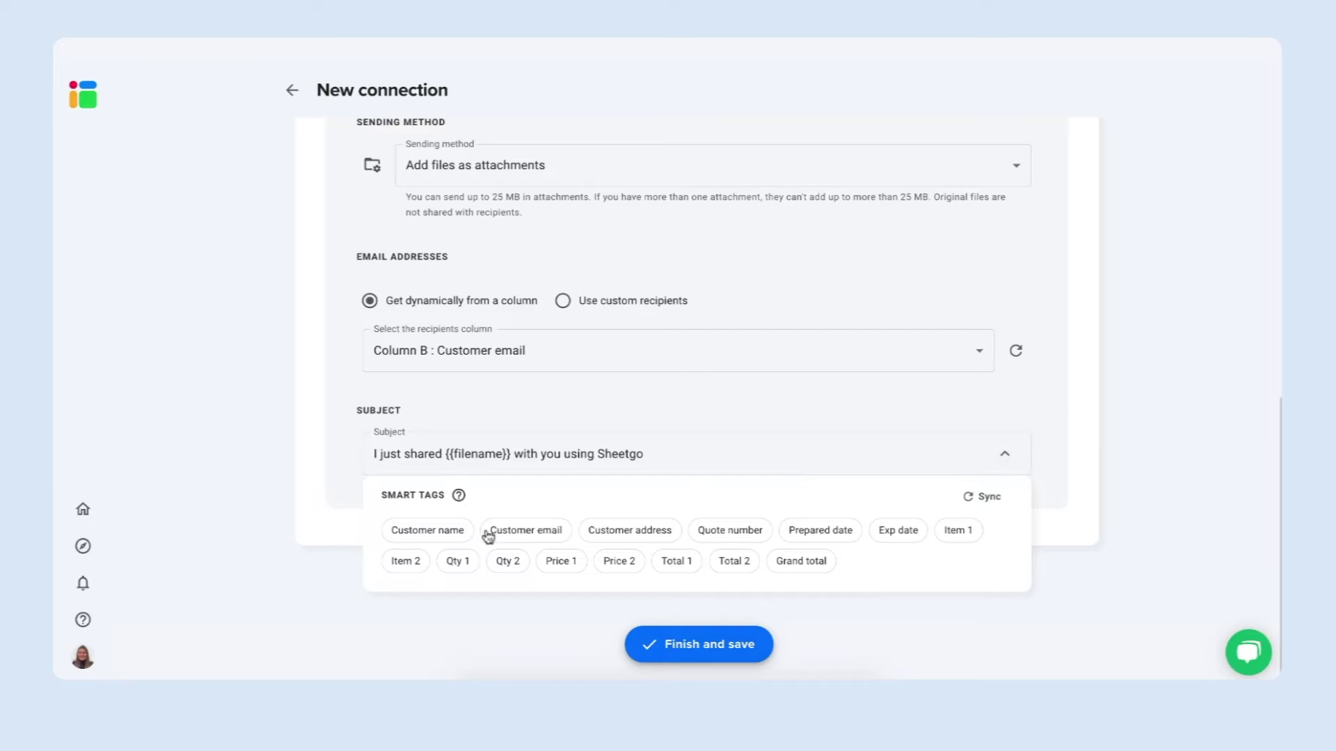
left_click(453, 532)
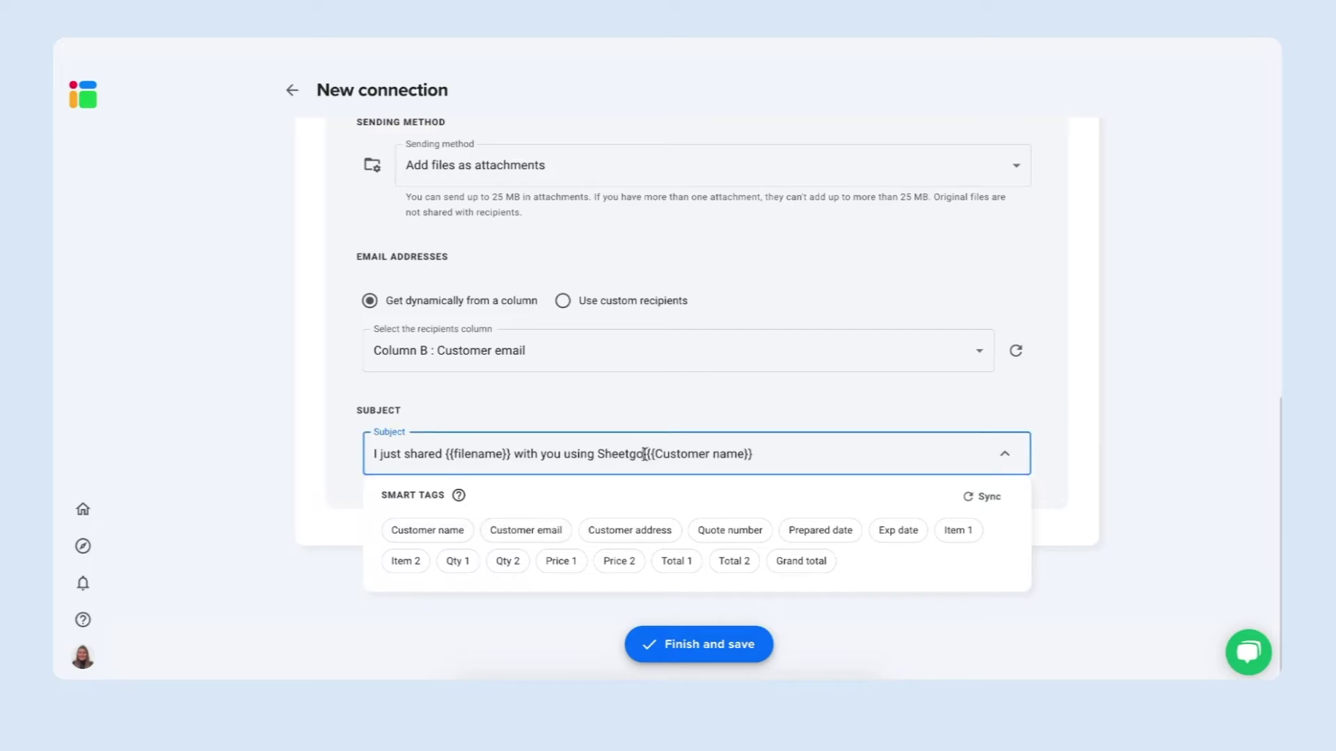
key("BackSpace")
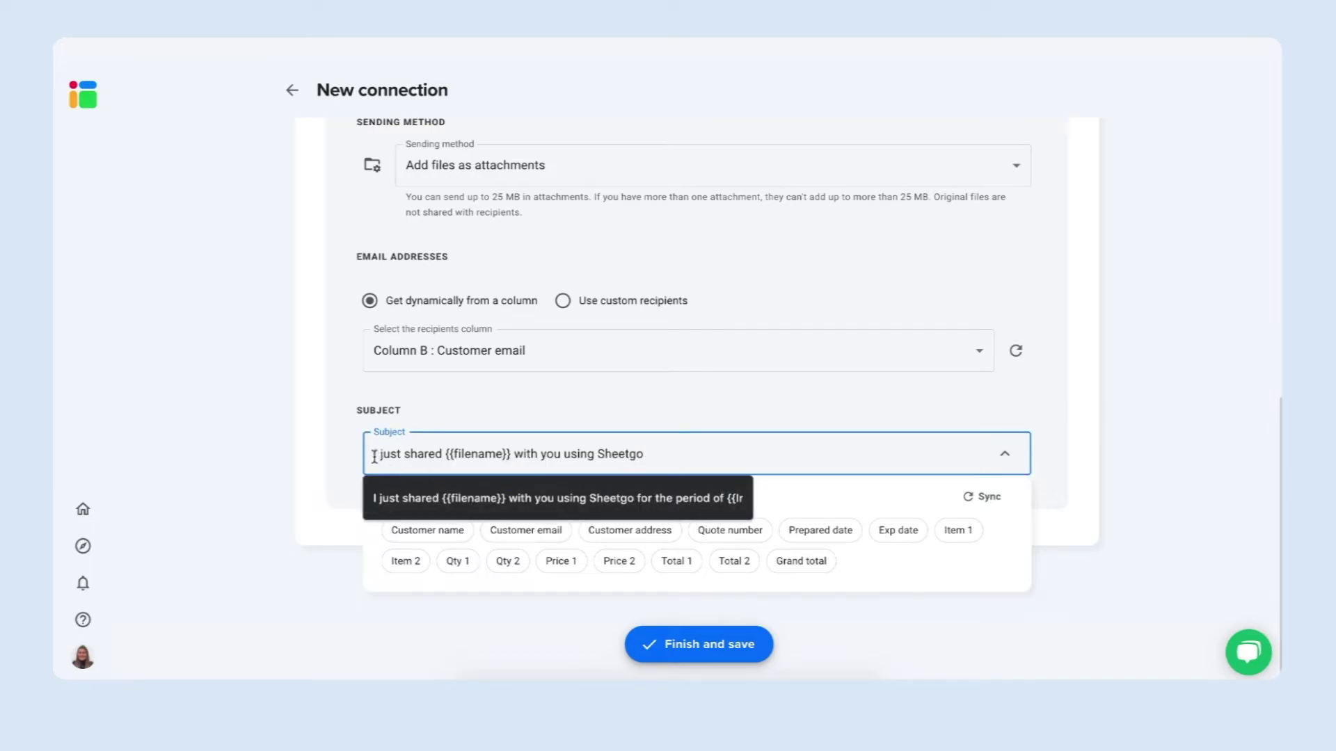
type("{{Customer name}}")
type(",")
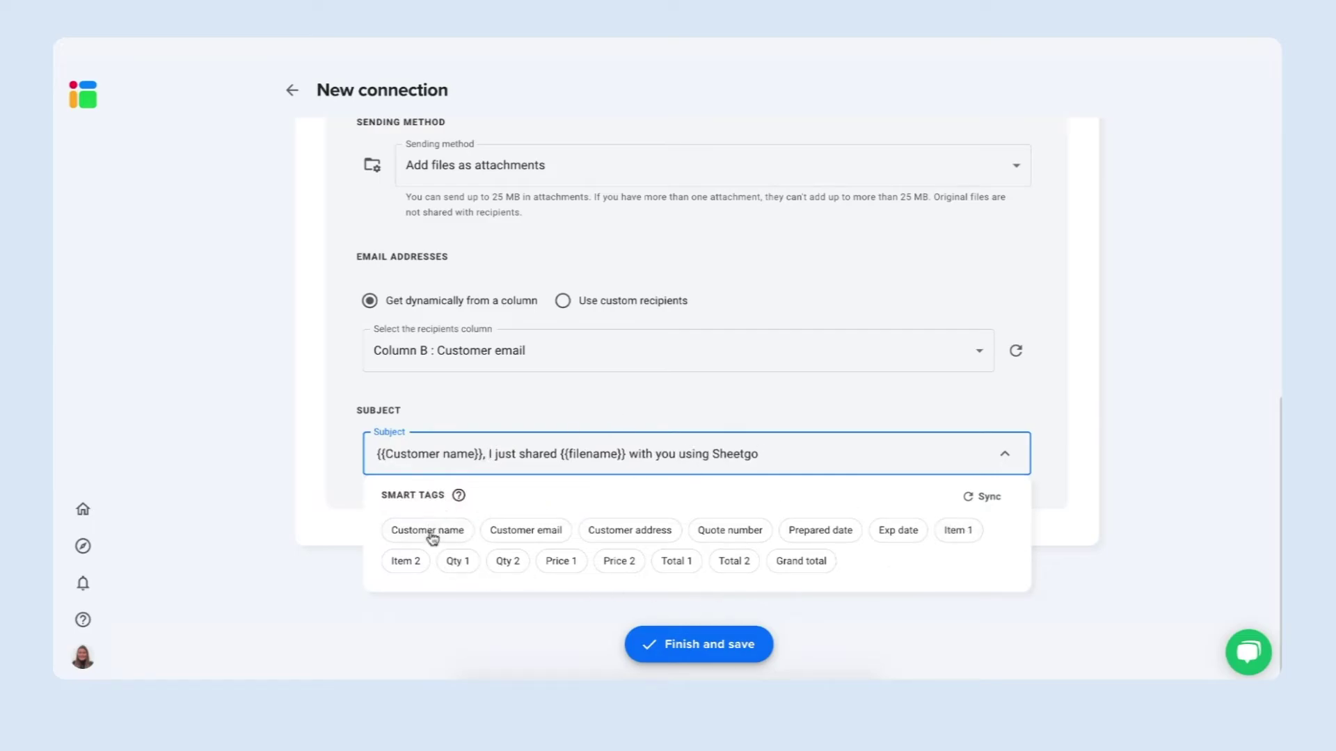
Step: Finish editing the email step and save the whole connection
left_click(1047, 518)
left_click(699, 544)
scroll(700, 540, "up", 3)
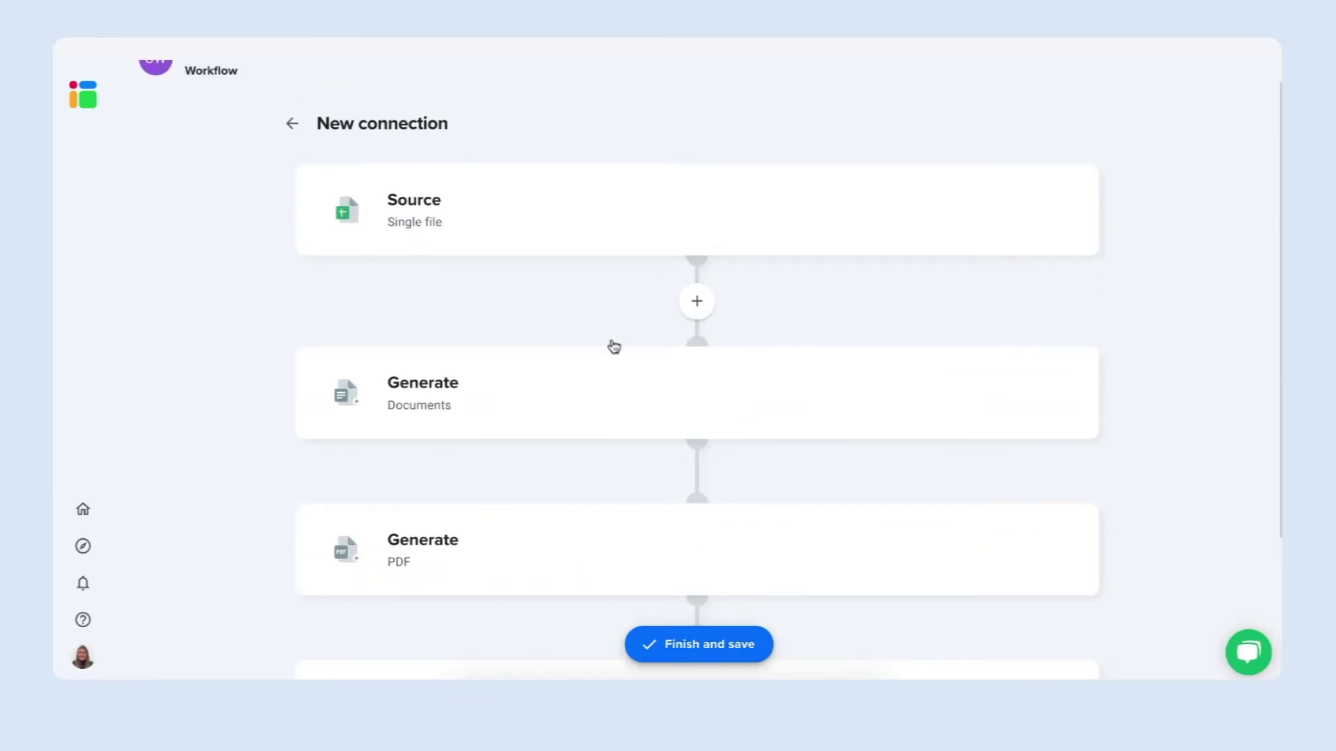
scroll(602, 542, "down", 1)
scroll(605, 544, "down", 3)
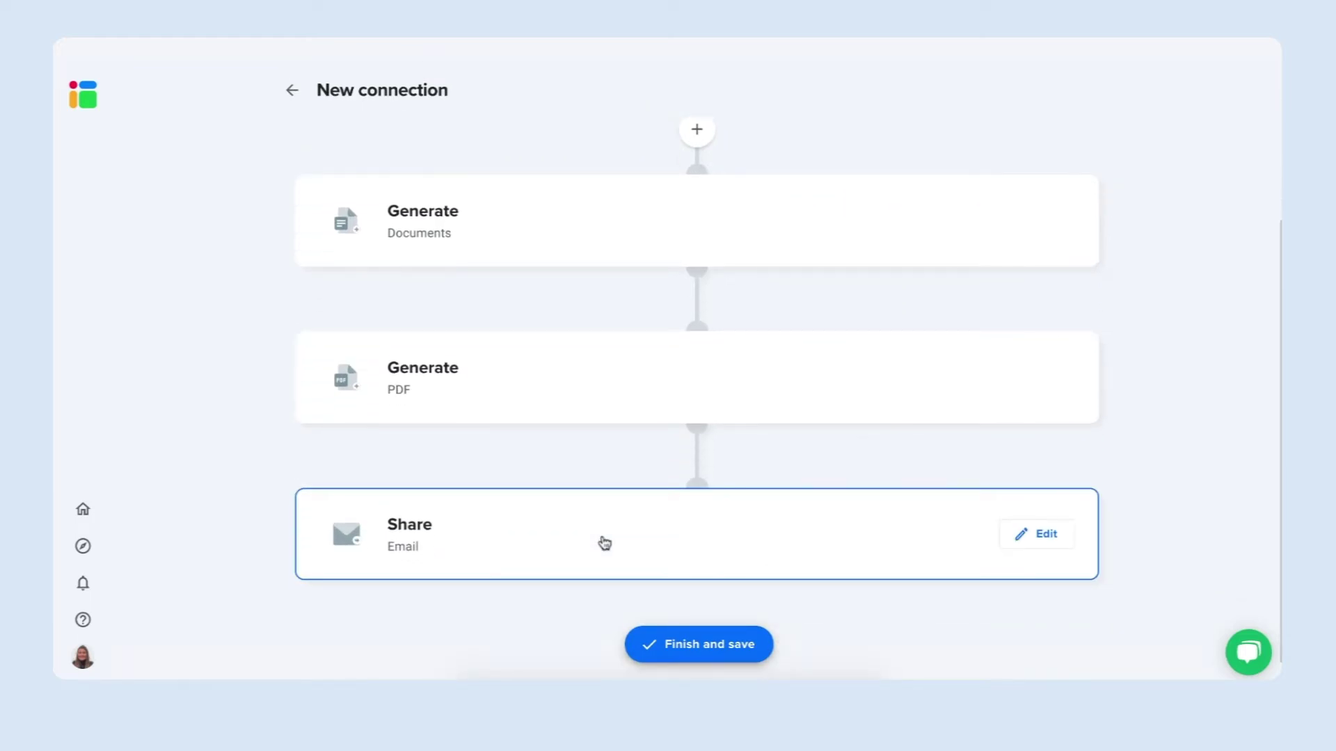
left_click(695, 641)
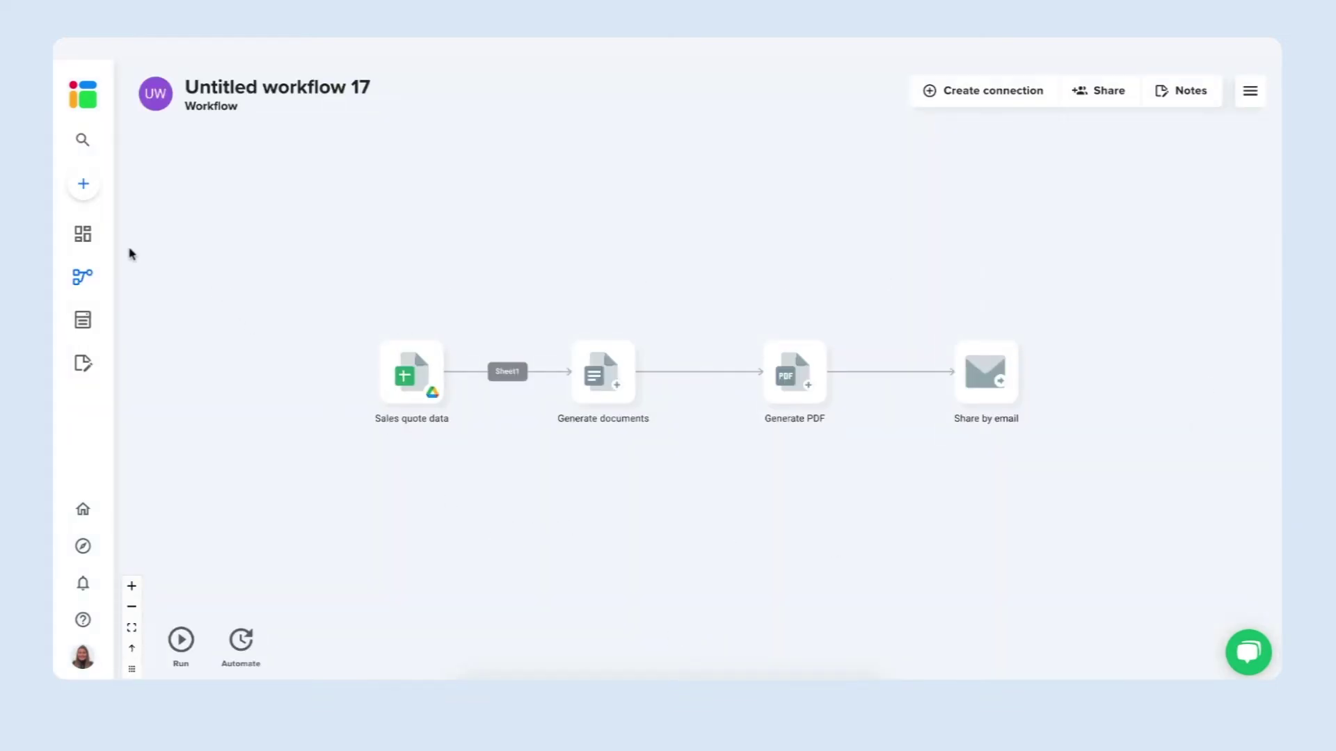
Step: Rename the workflow as Sales quotations from its overview page
left_click(87, 236)
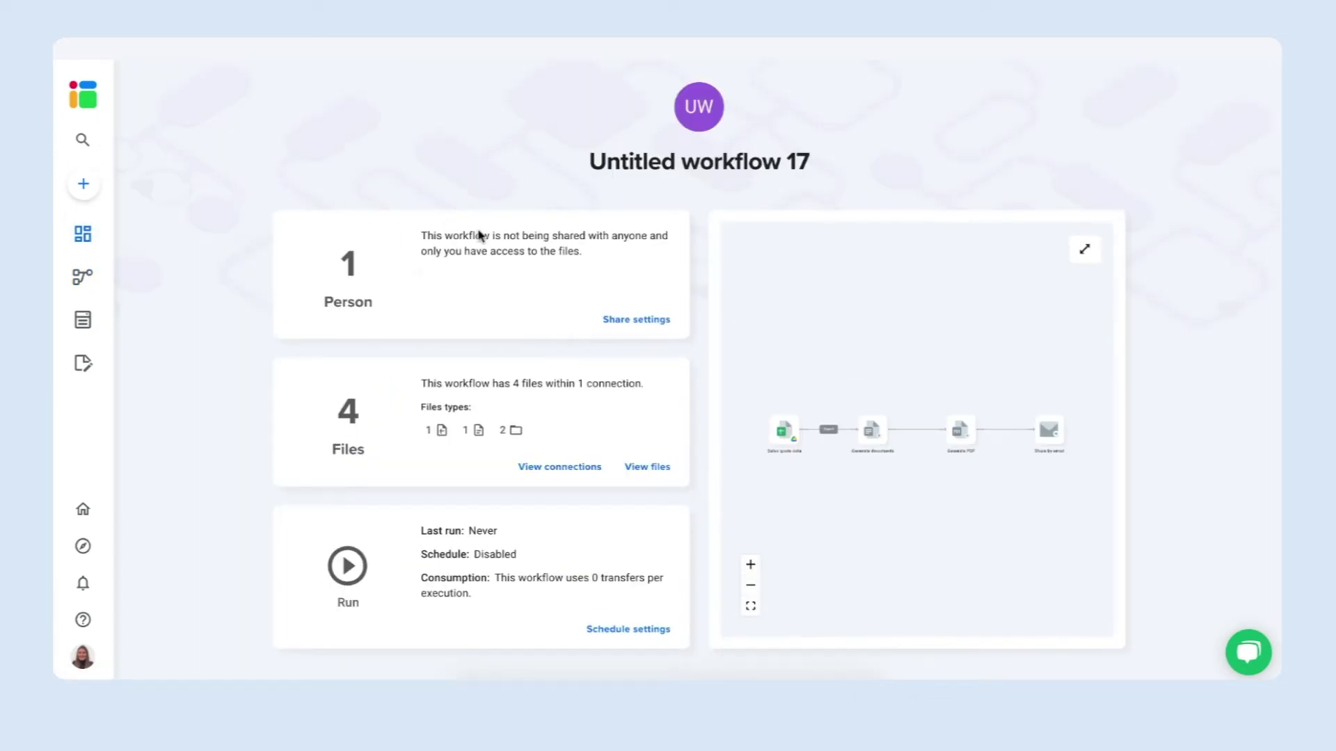
left_click(682, 154)
type("Sales qut")
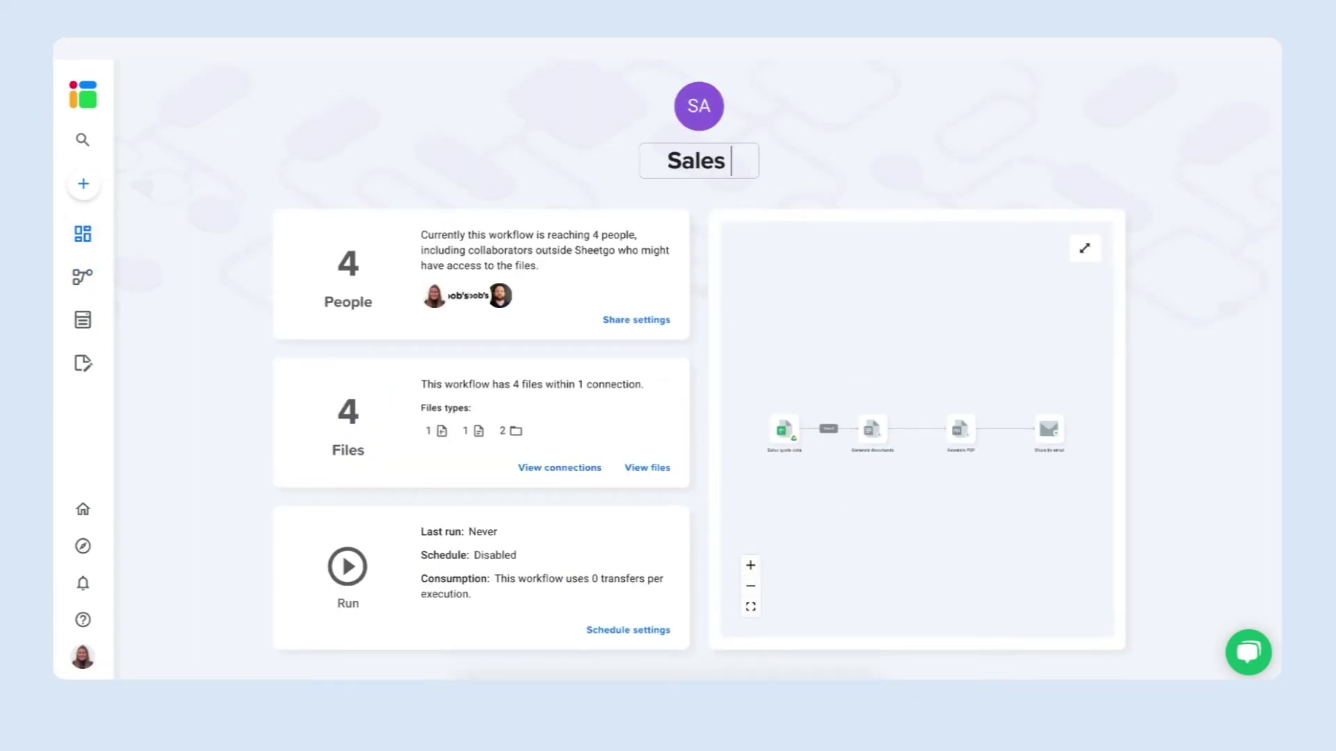
key("BackSpace")
type("otations")
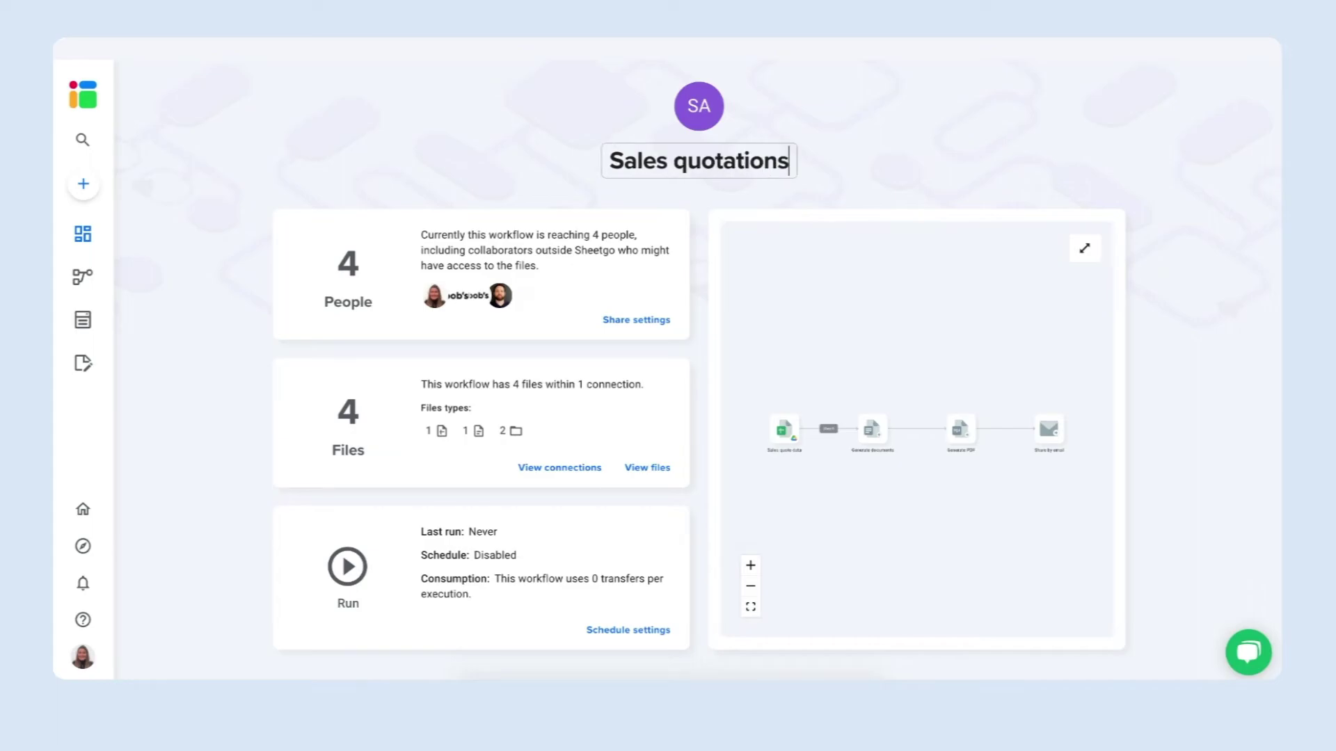
key("Return")
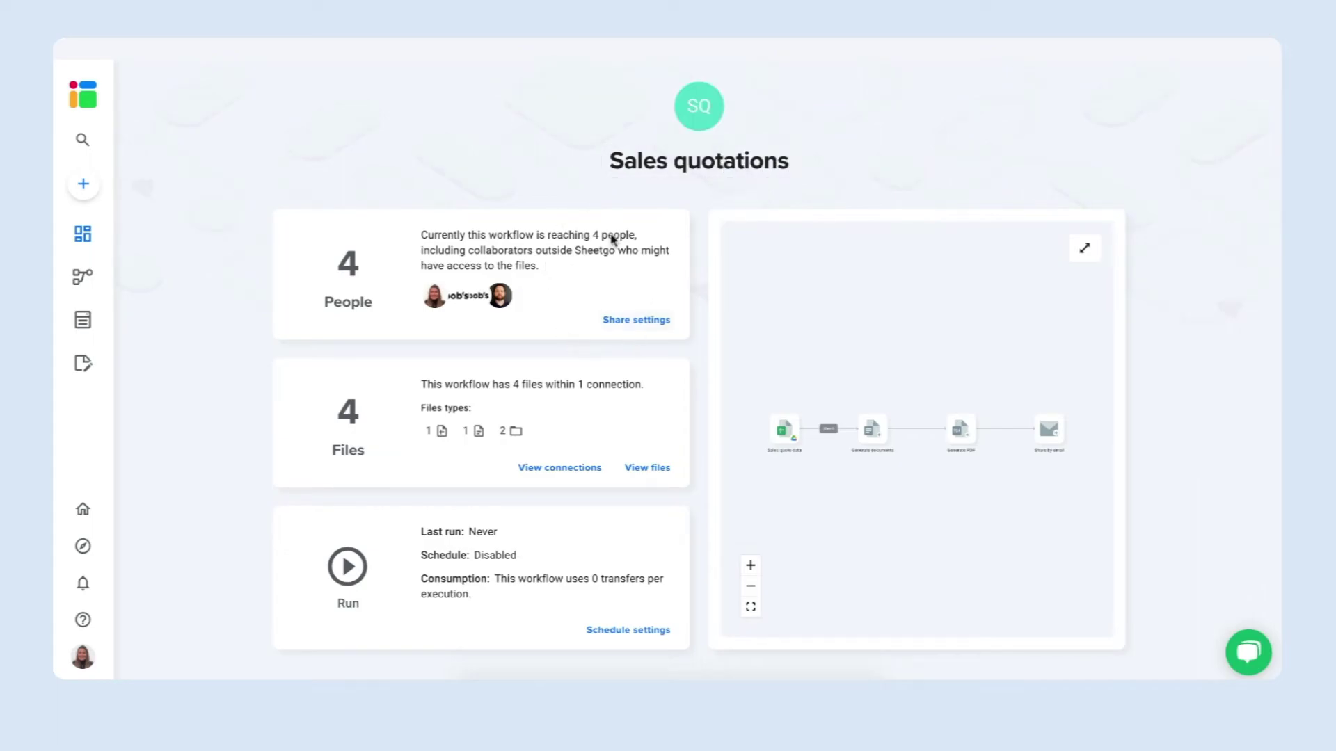
Step: Examine the workflow's share settings with its editors and file collaborators, then close them
left_click(644, 322)
left_click(632, 214)
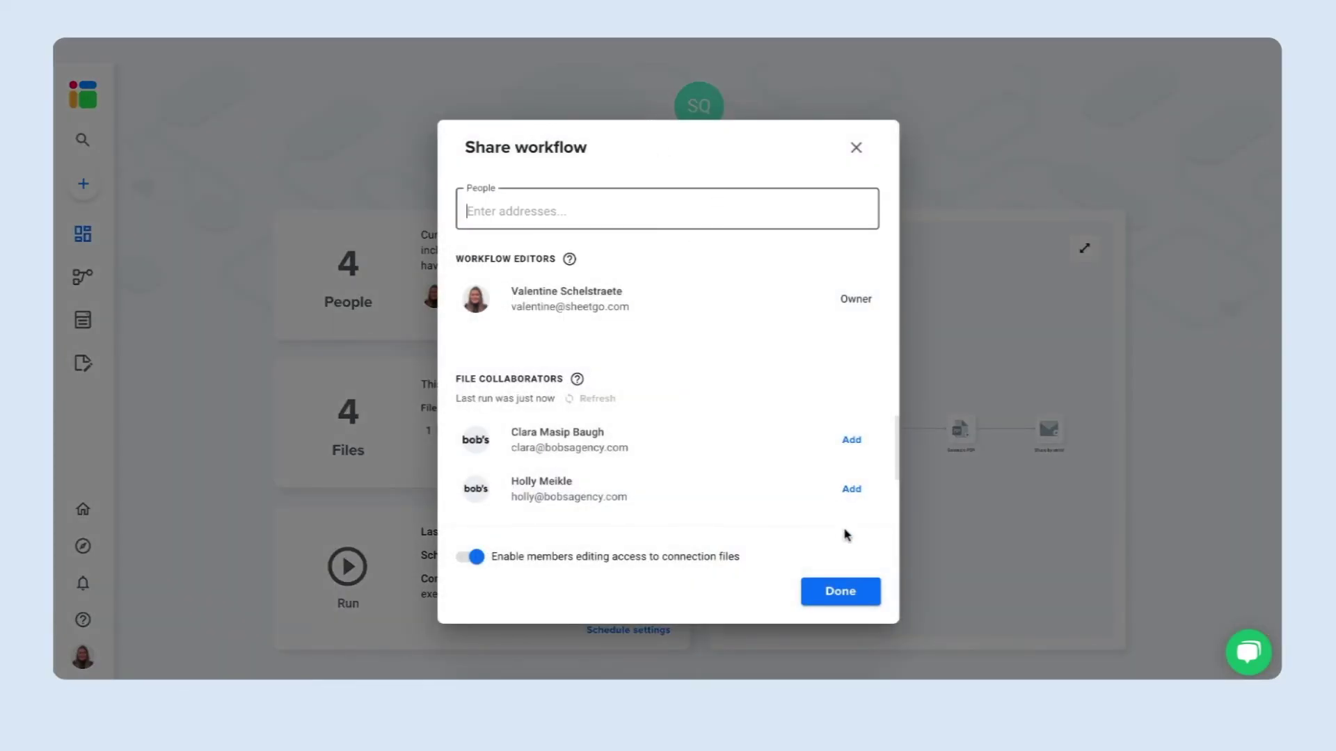
left_click(840, 591)
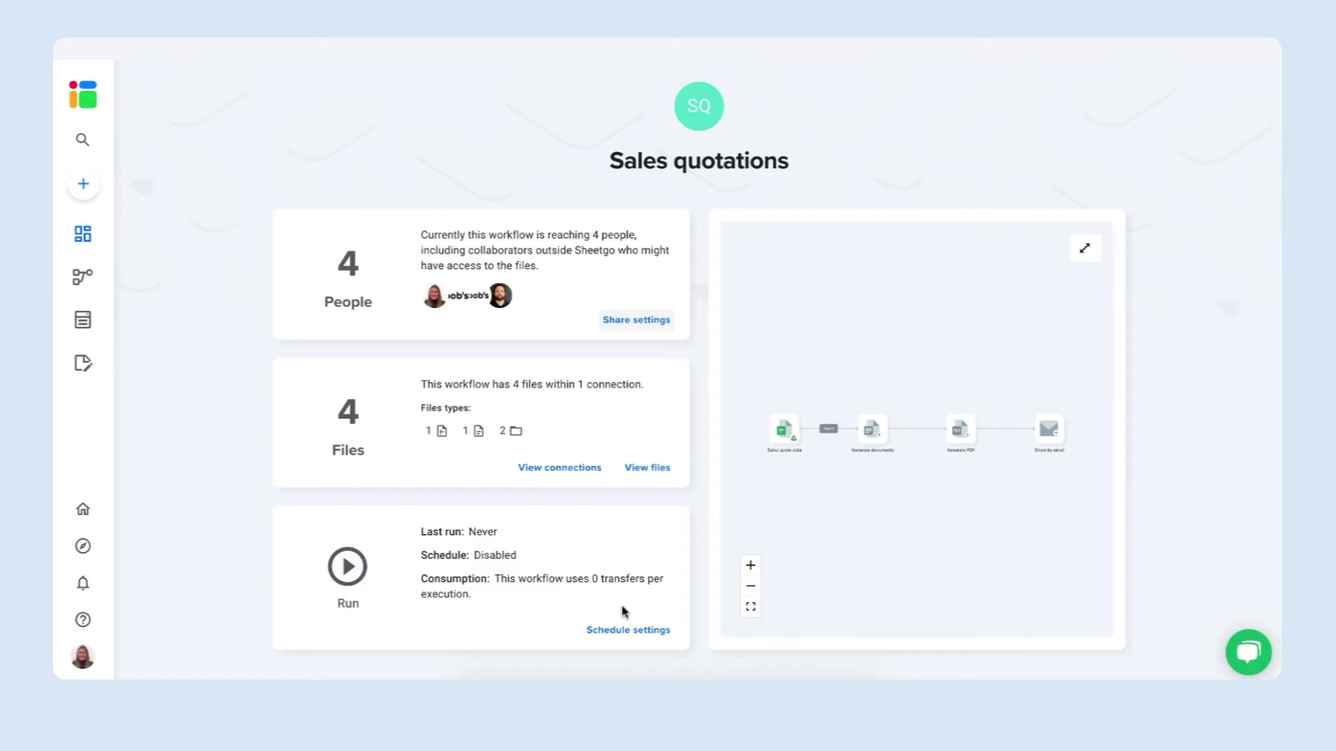
Step: Enable automatic runs for the workflow and schedule them multiple times a day, every 8 hours
left_click(615, 630)
left_click(544, 229)
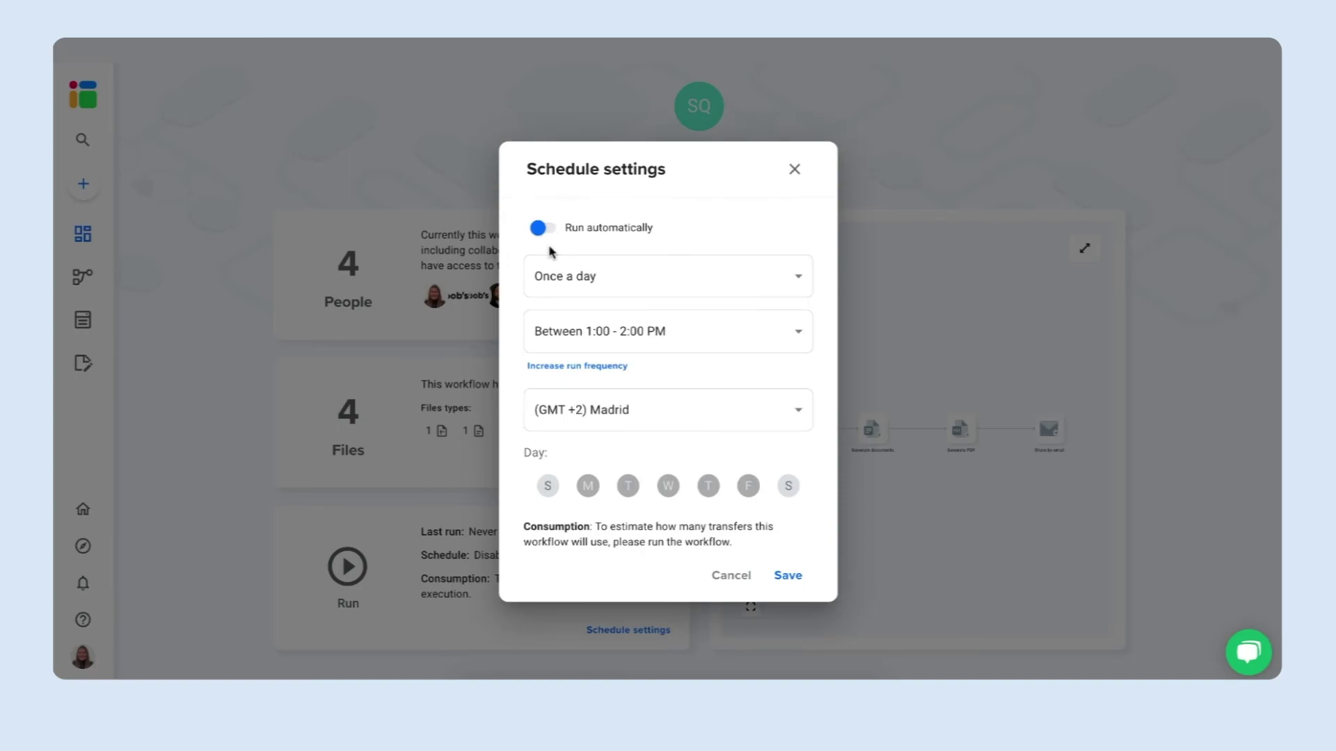
left_click(600, 278)
left_click(603, 304)
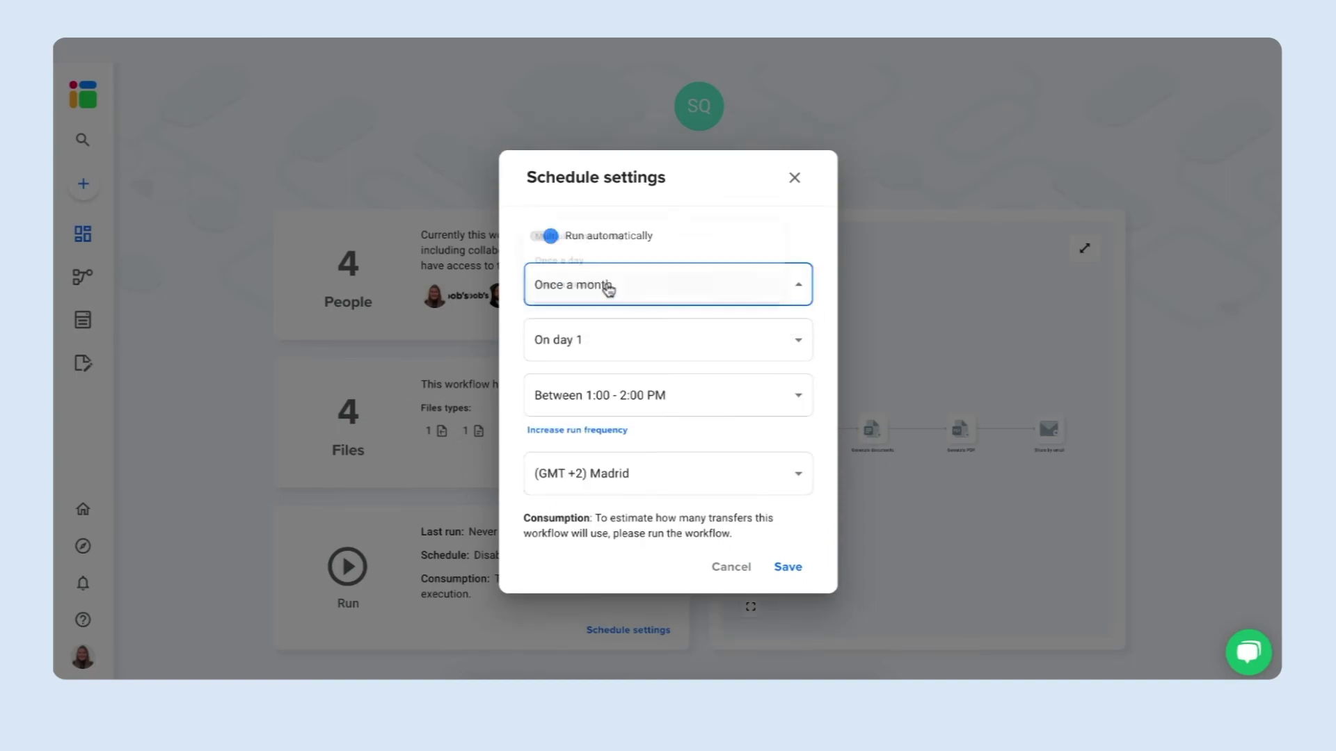
left_click(609, 291)
left_click(614, 229)
left_click(602, 295)
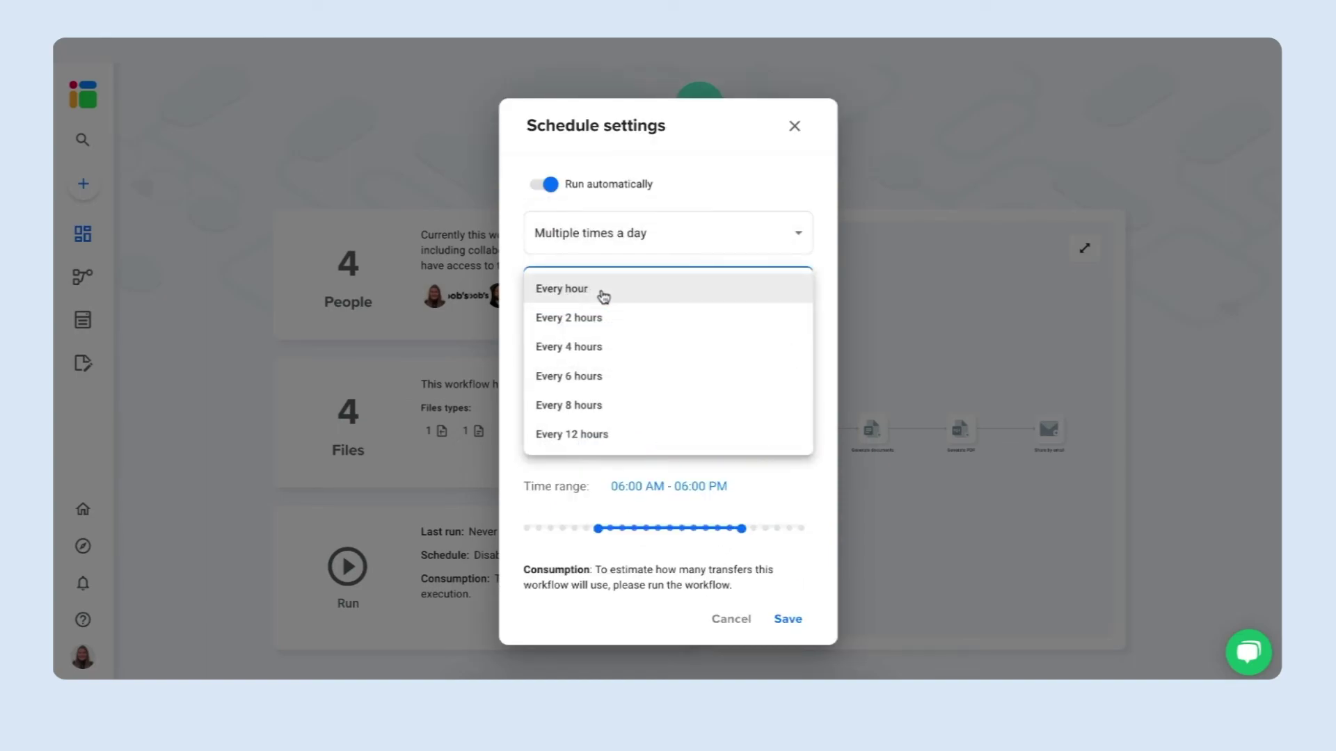
left_click(592, 402)
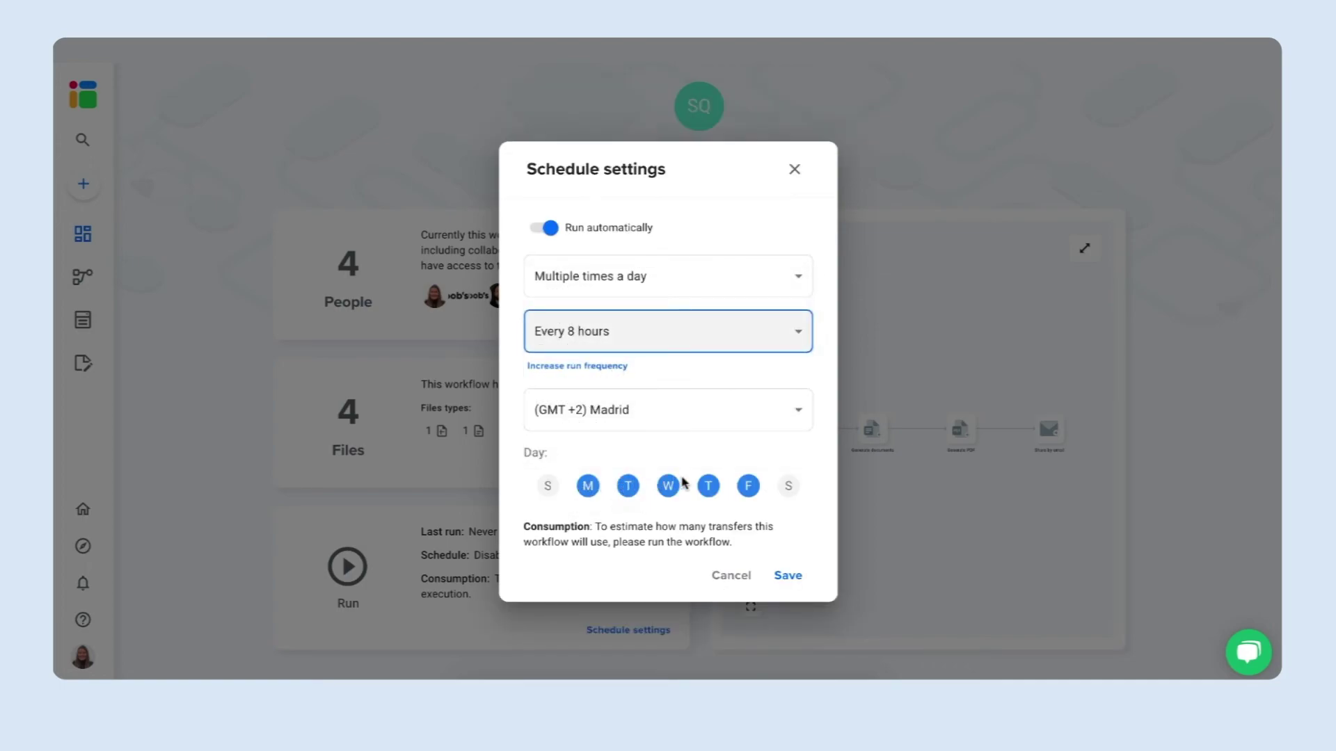
Step: Remove Tuesday, Wednesday, Thursday and Friday from the run days, keeping only Monday, and save the schedule
left_click(627, 486)
left_click(668, 486)
left_click(708, 486)
left_click(747, 485)
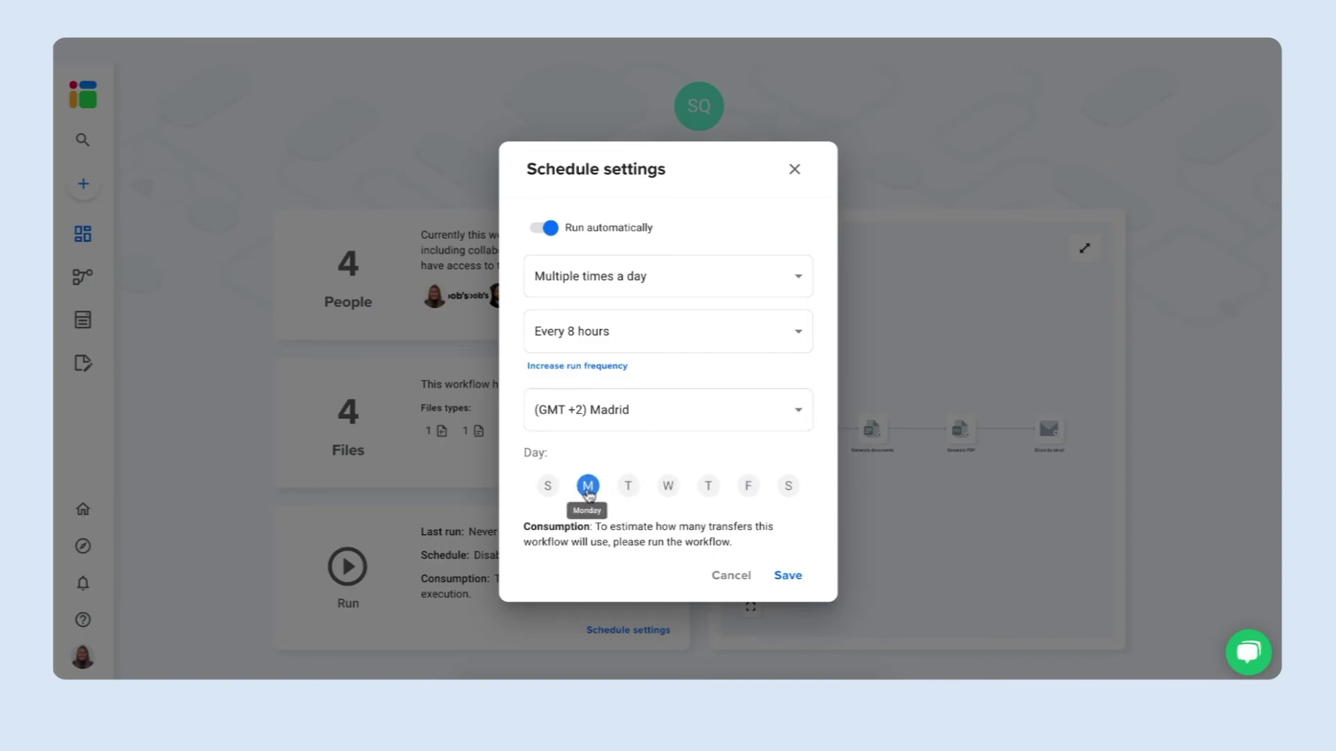
left_click(772, 583)
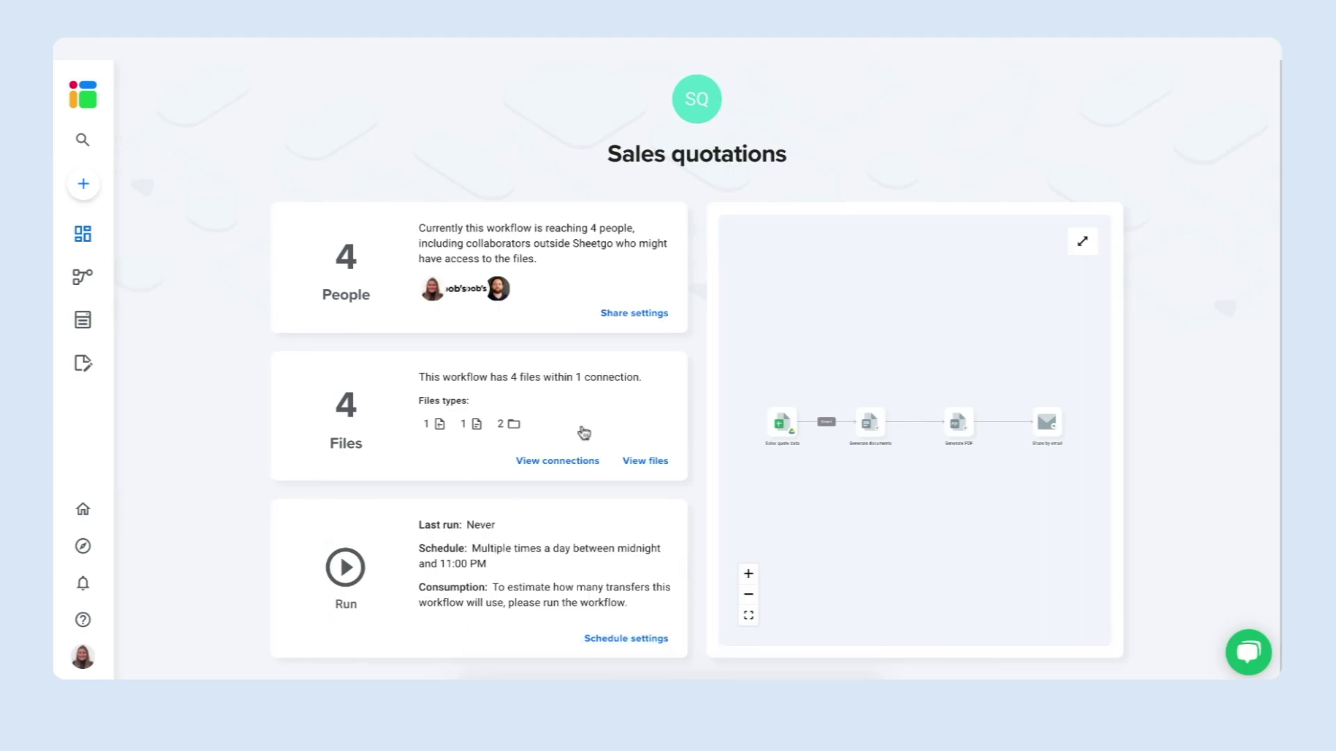
Step: Open the Sheetgo sales quotes folder in Google Drive from the workflow's files and examine Sheetgo_Sales_Quote_6.pdf
left_click(643, 463)
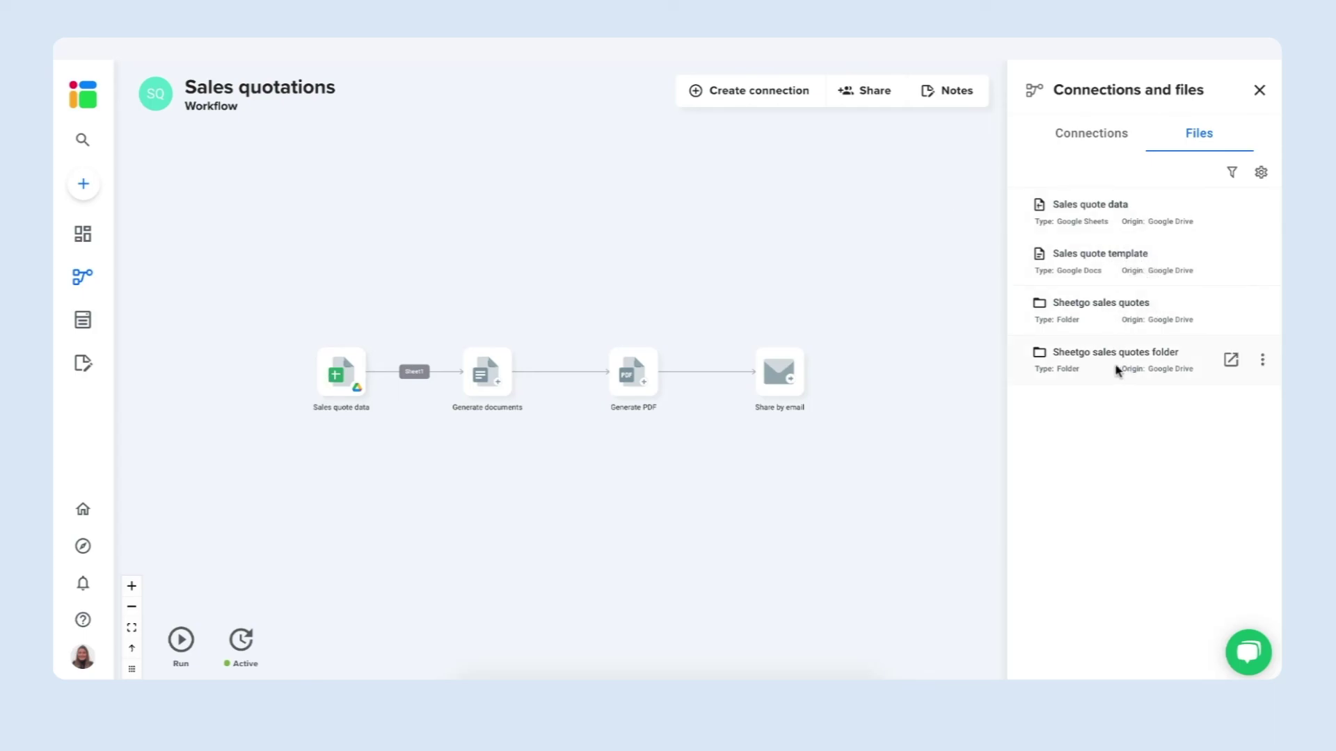
left_click(1230, 360)
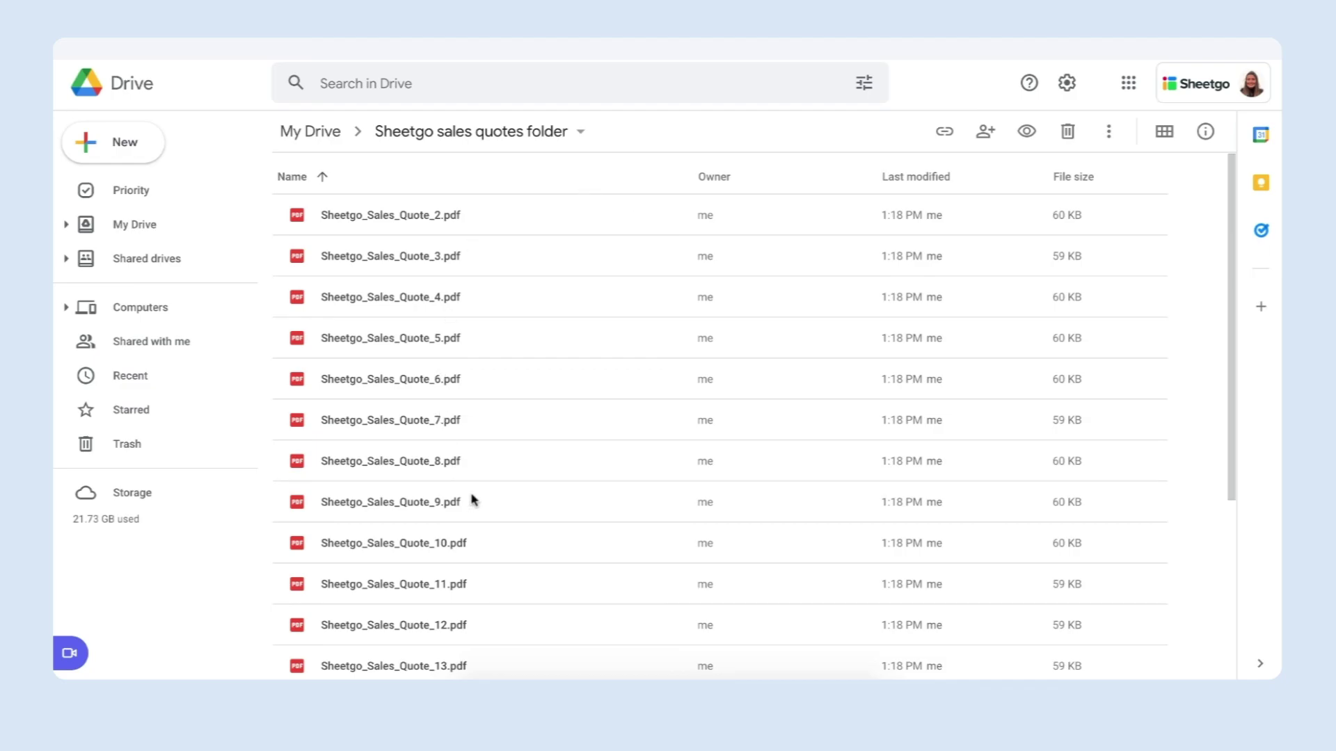
scroll(426, 545, "down", 4)
left_click(423, 538)
scroll(423, 543, "up", 5)
double_click(432, 367)
scroll(650, 417, "down", 2)
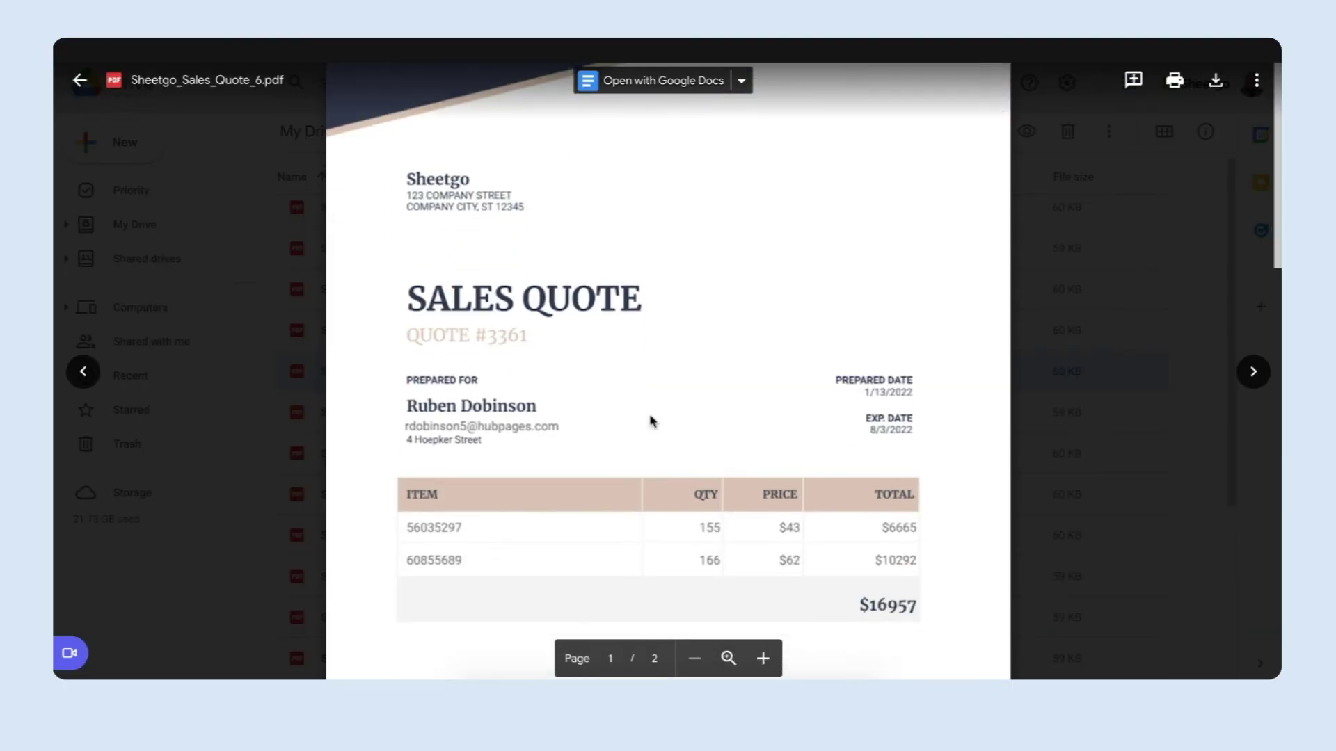